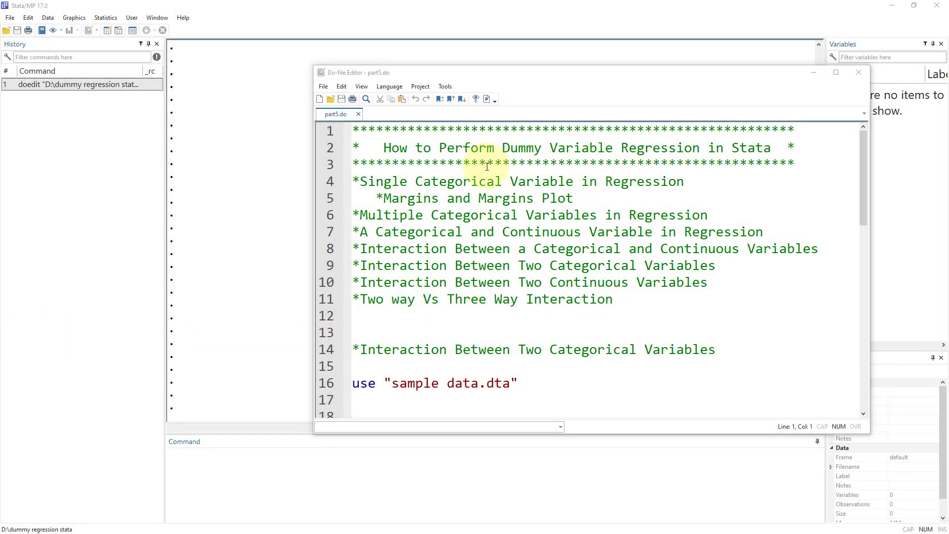
Review the do-file's tutorial title and the categorical and continuous outline headings on lines 2–7
left_click_drag(383, 148, 772, 154)
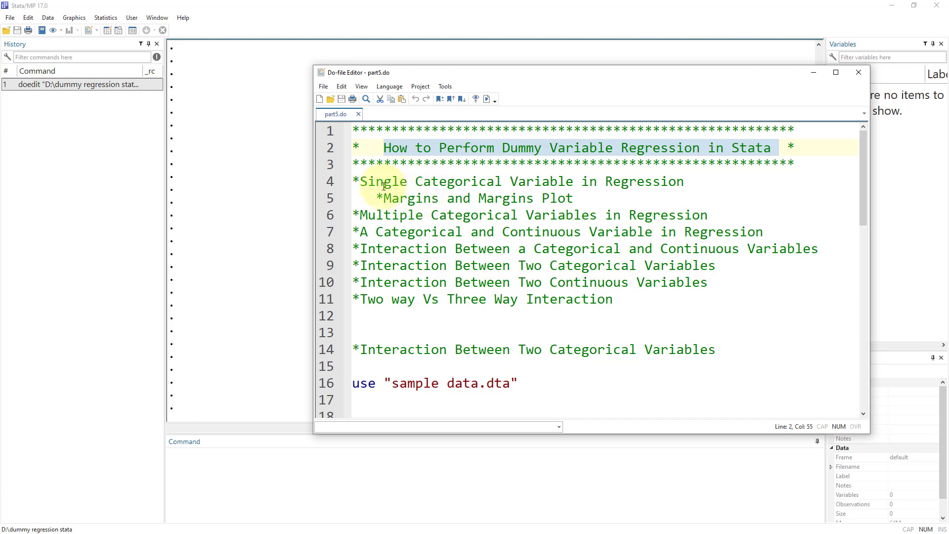
left_click_drag(360, 181, 695, 184)
left_click_drag(375, 215, 707, 215)
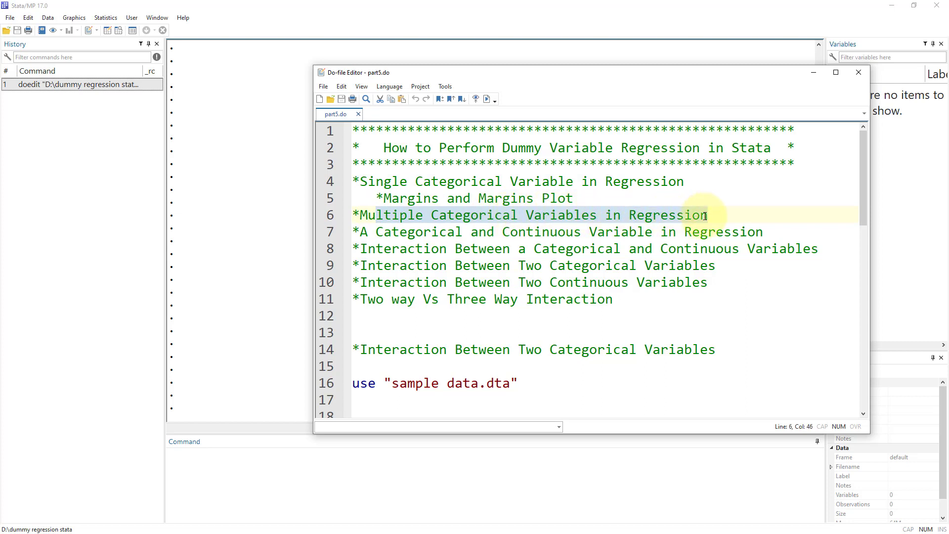
left_click(429, 231)
double_click(429, 231)
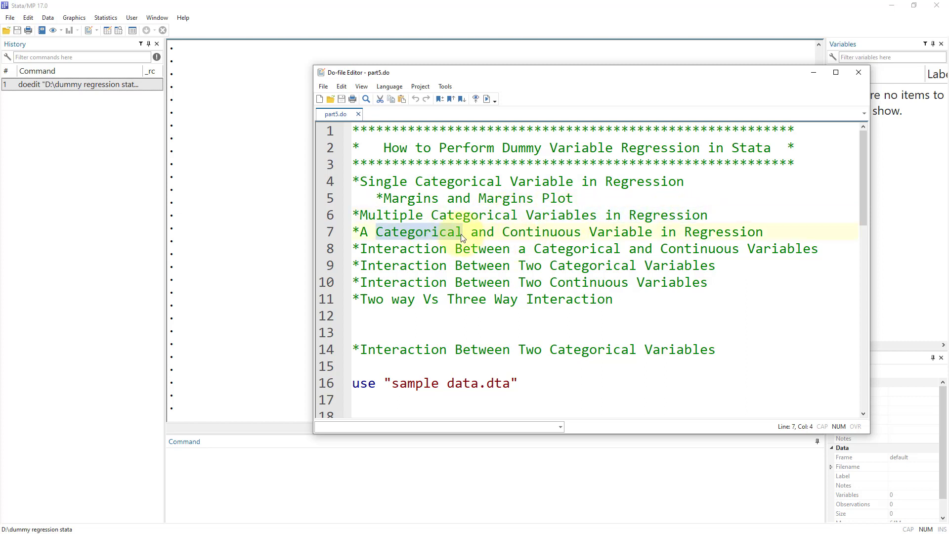
double_click(527, 233)
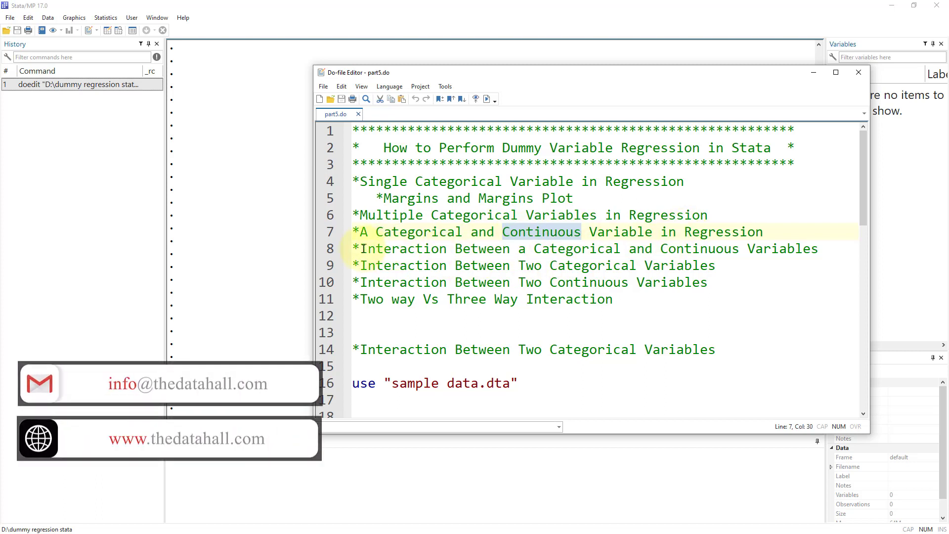
Review the interaction headings on lines 8–14 and select the use "sample data.dta" line
left_click_drag(360, 249, 831, 249)
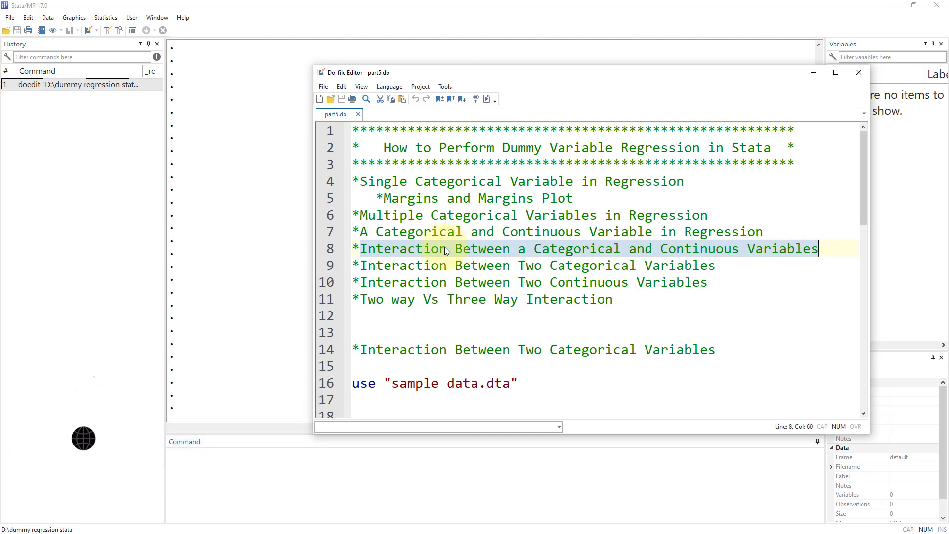
double_click(588, 250)
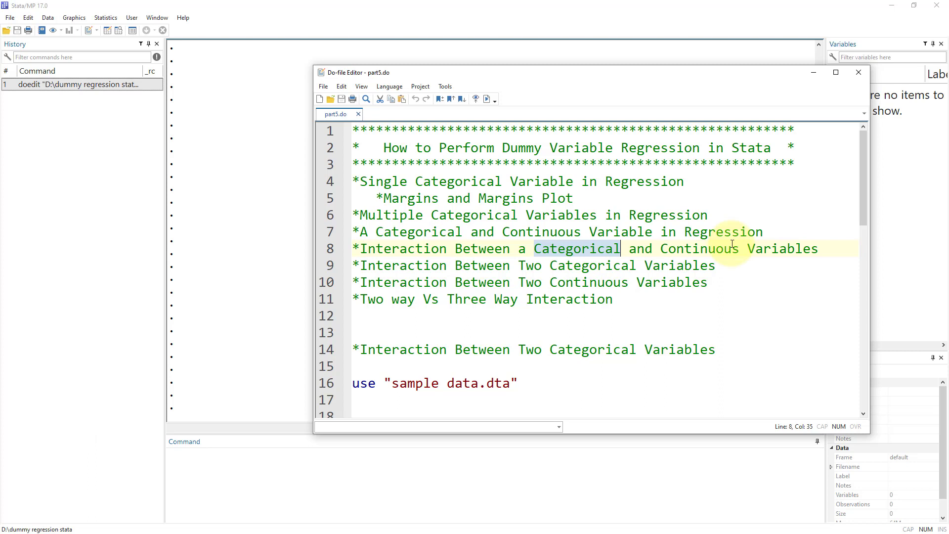
double_click(686, 248)
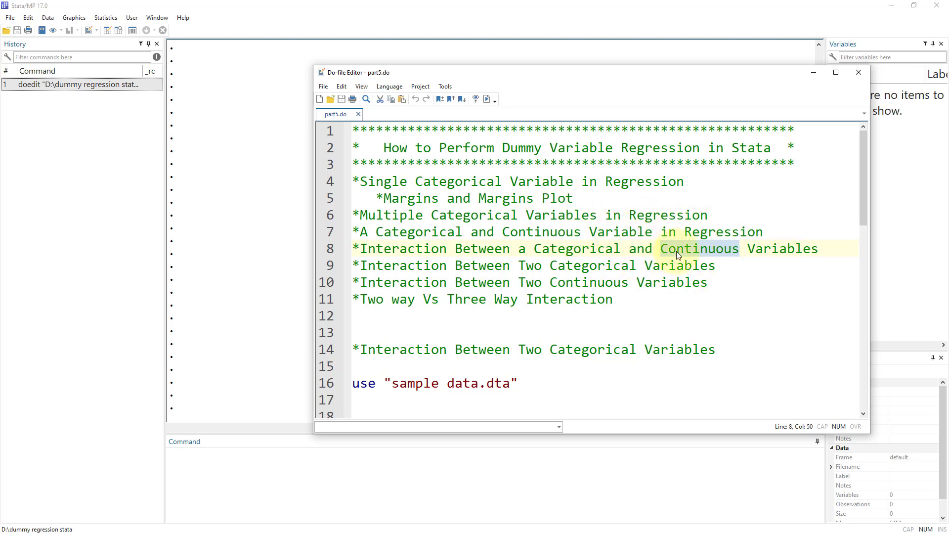
left_click_drag(715, 265, 353, 263)
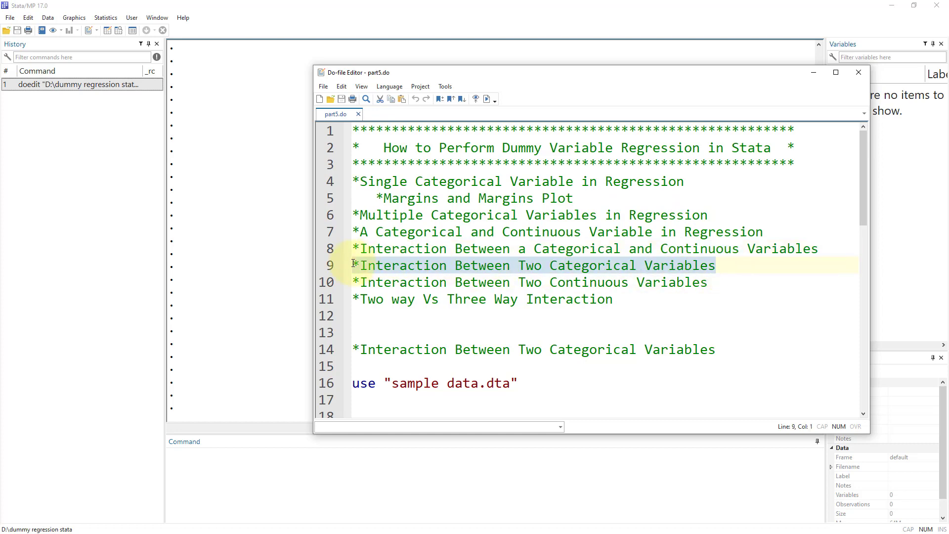
double_click(618, 268)
scroll(431, 261, "down", 3)
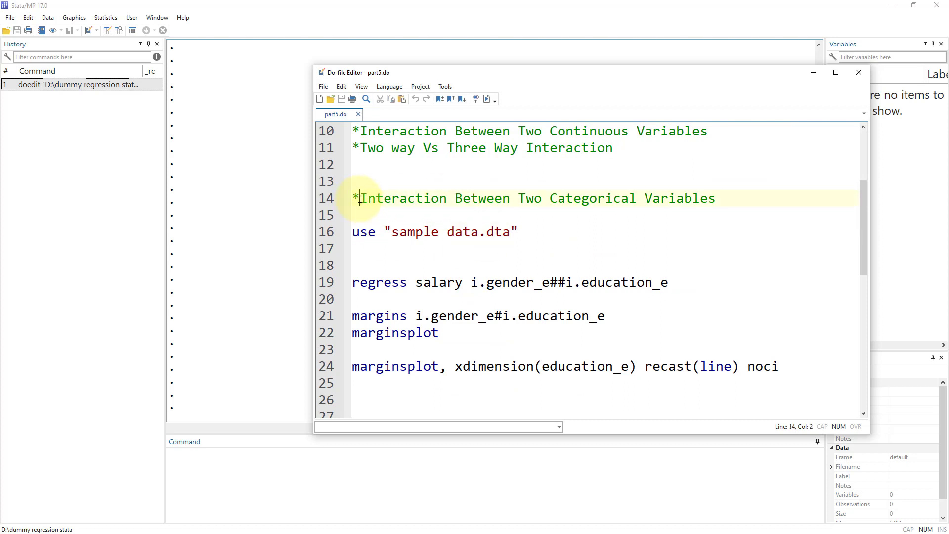
left_click_drag(359, 199, 733, 203)
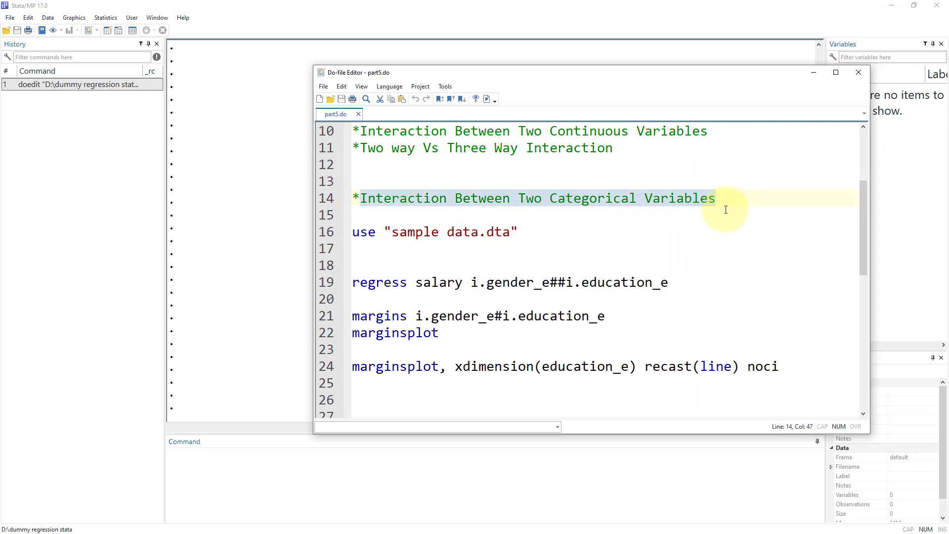
left_click(324, 235)
Load sample data.dta and inspect the first observation and the salary, age and marks columns
left_click(487, 99)
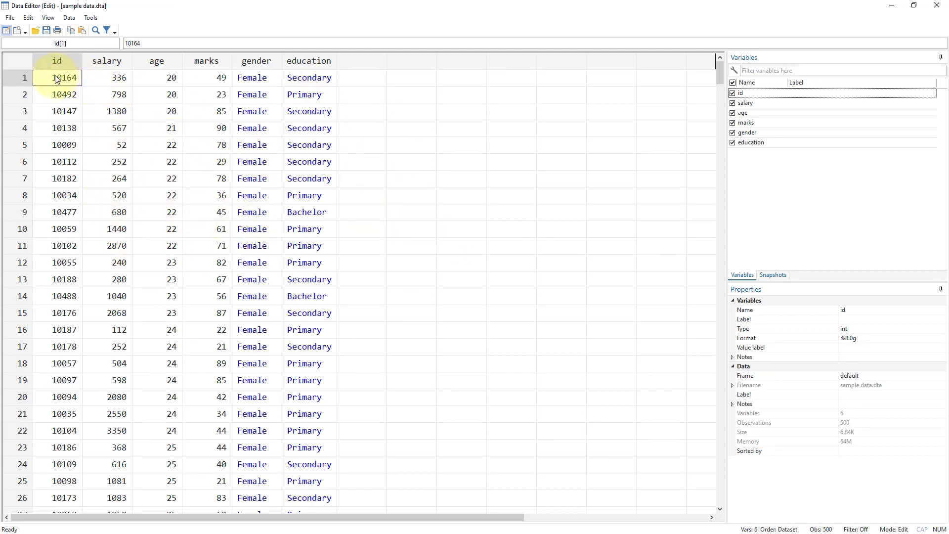
left_click_drag(57, 80, 318, 138)
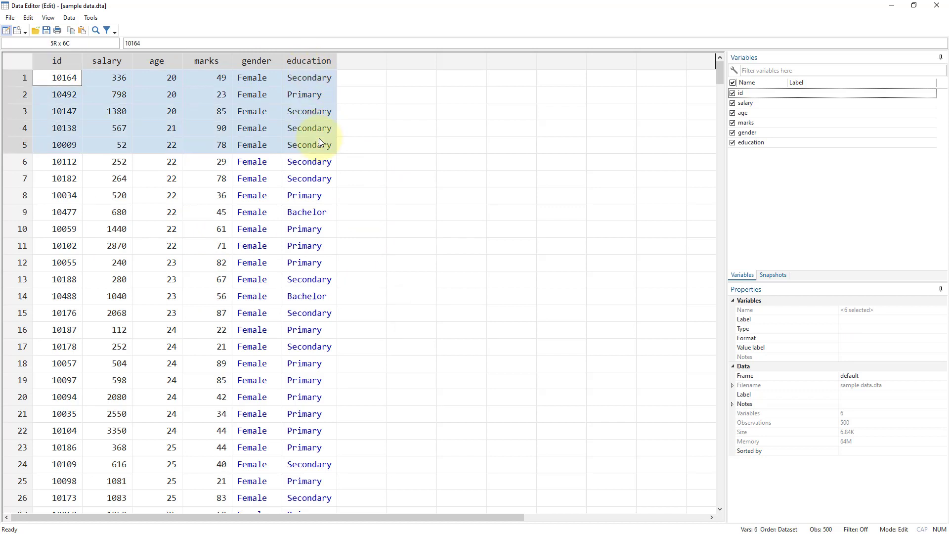
left_click(106, 62)
left_click(157, 62)
left_click(207, 61)
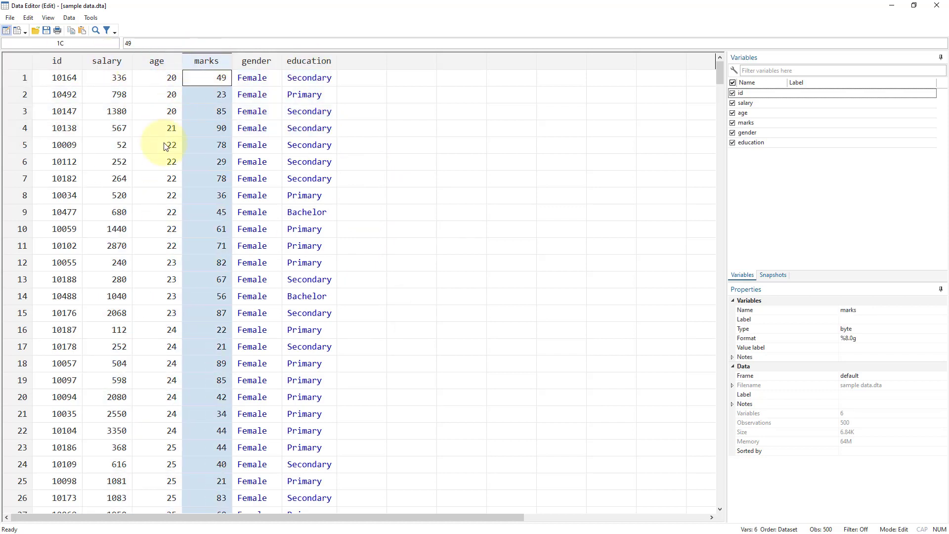
Inspect the gender and education columns and the stored value behind the first gender label
left_click(252, 60)
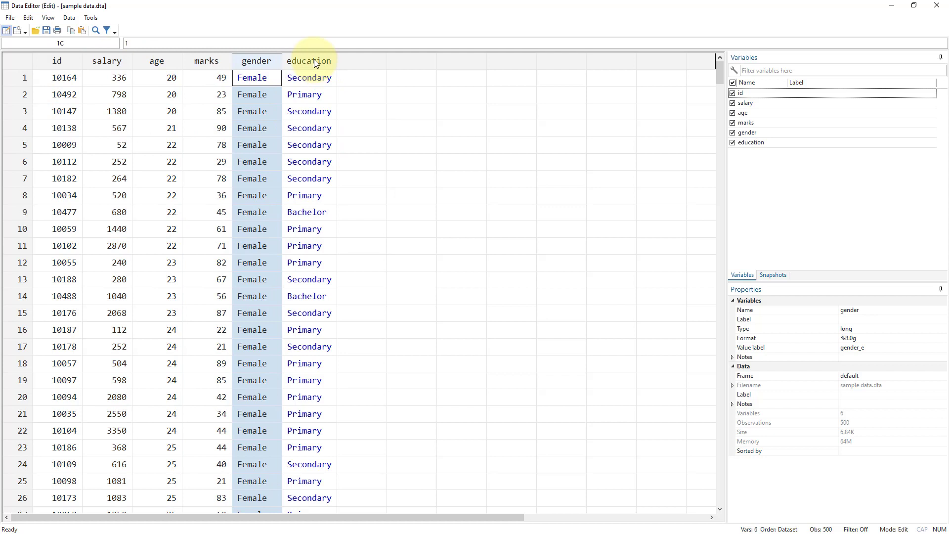
left_click(313, 60)
left_click(253, 64)
left_click(310, 60)
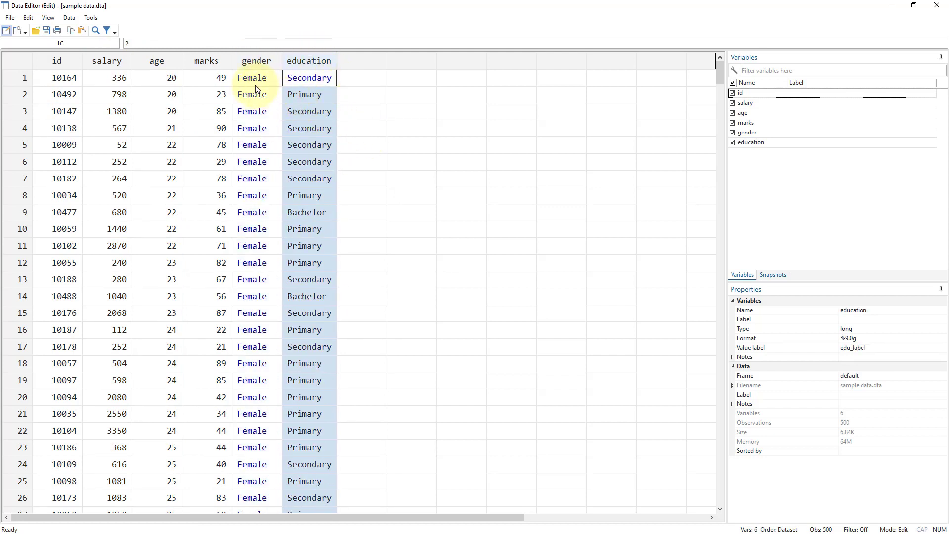
left_click(363, 128)
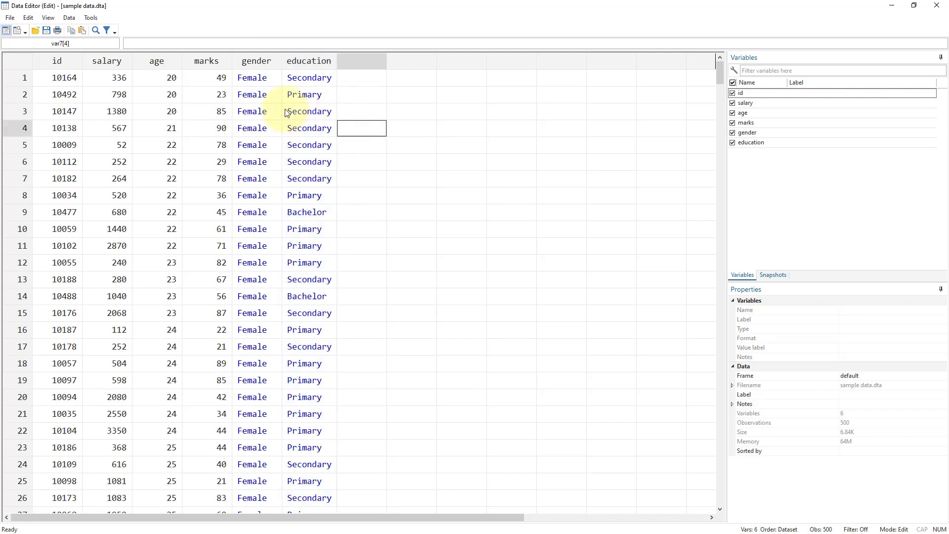
left_click(249, 84)
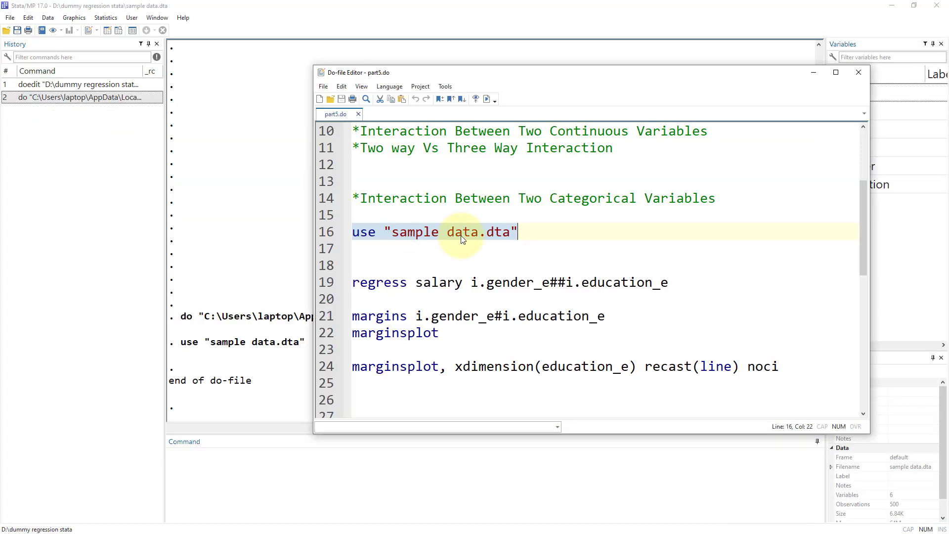
Scroll down part5.do to the regress salary command on line 19
scroll(420, 243, "down", 1)
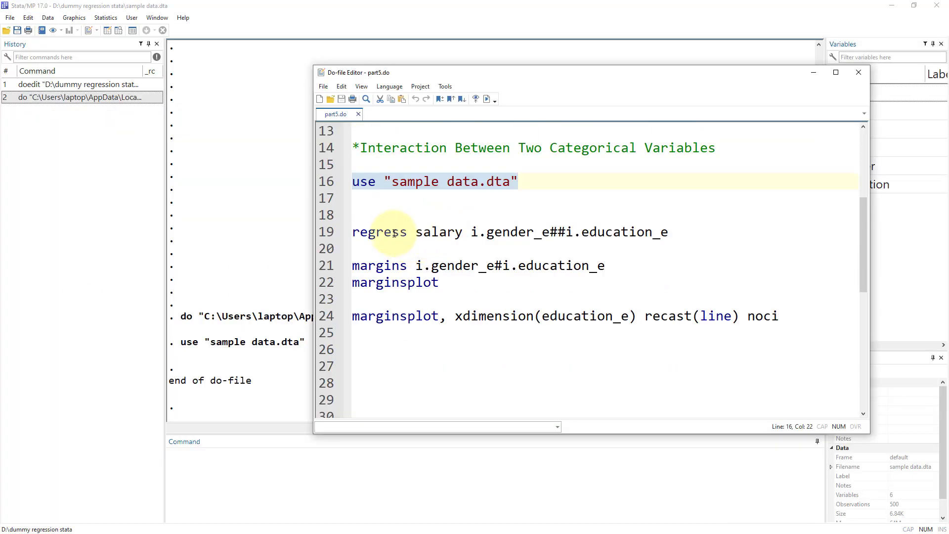
left_click(394, 233)
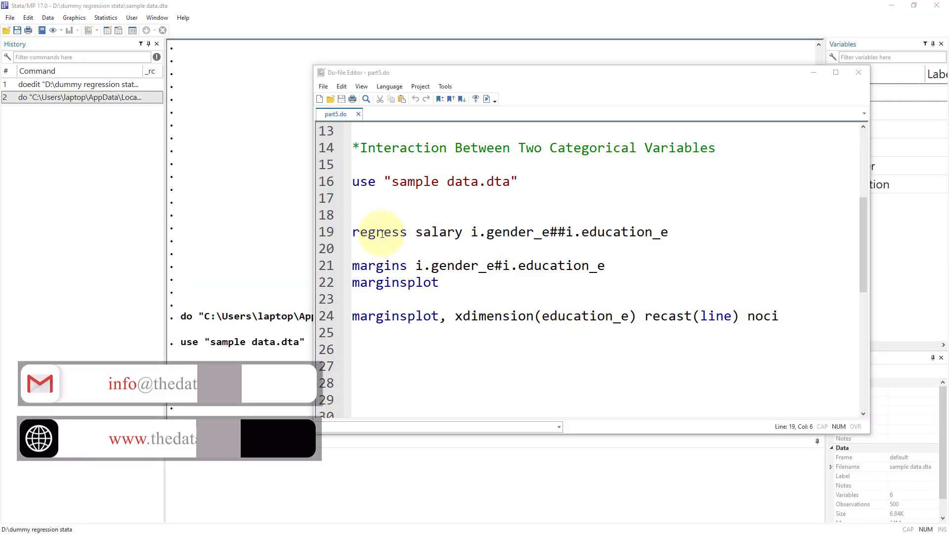
Review the terms of regress salary i.gender_e##i.education_e on line 19
double_click(583, 150)
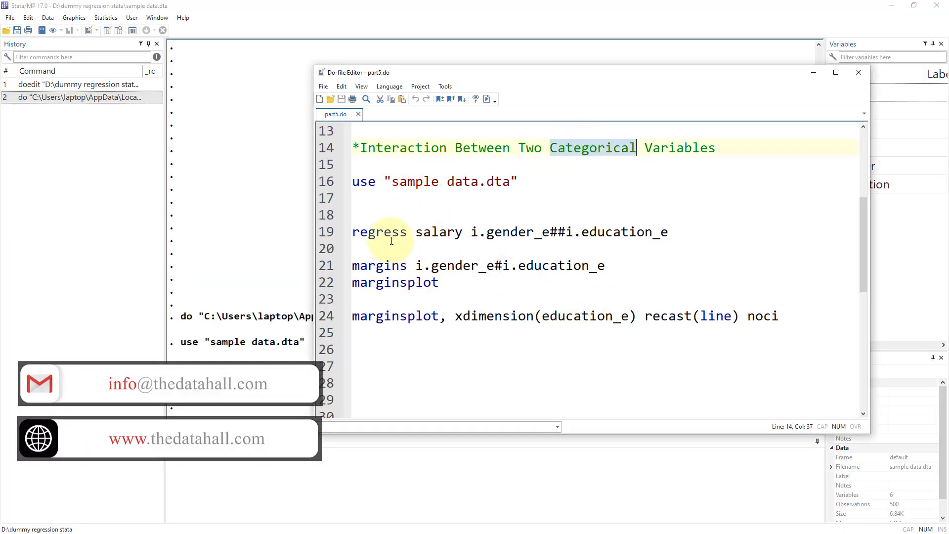
double_click(363, 233)
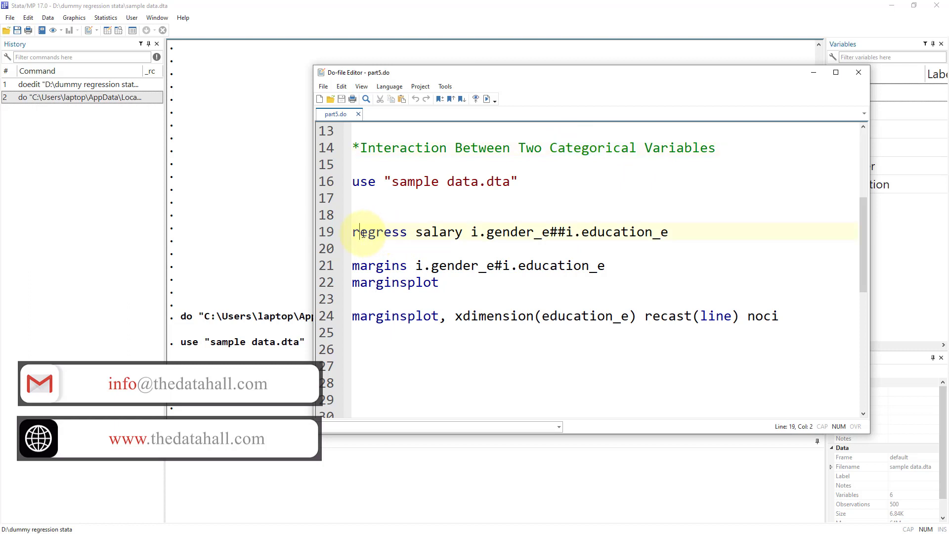
double_click(429, 232)
left_click_drag(473, 232, 542, 233)
left_click(549, 233)
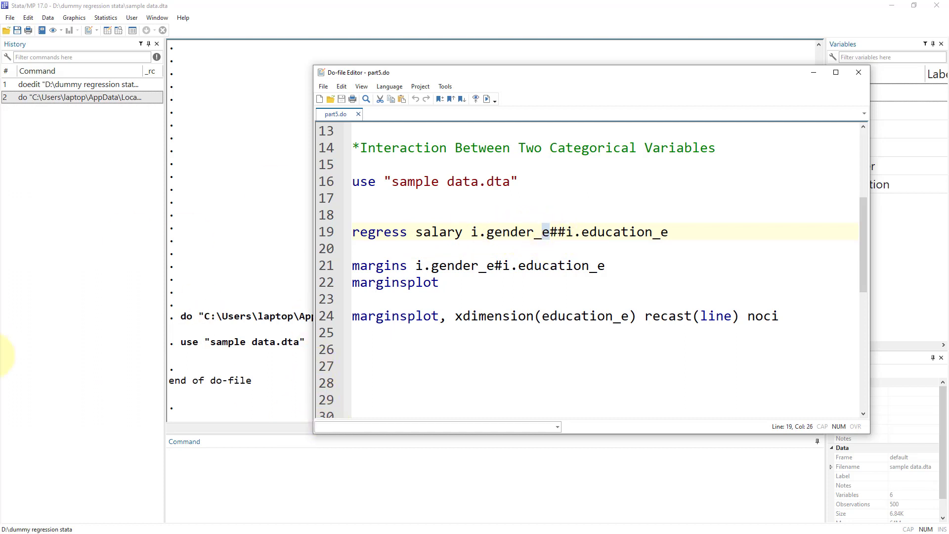
left_click(548, 233)
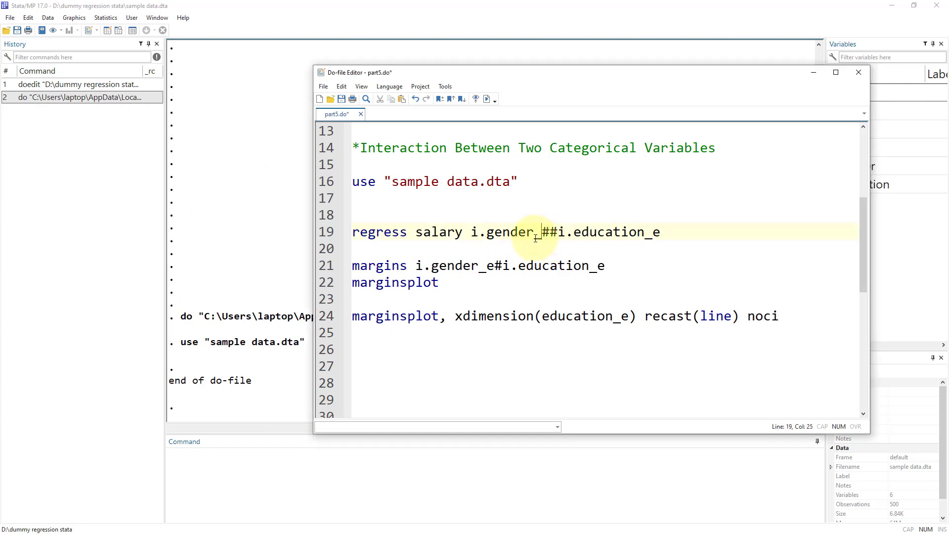
Strip the _e suffix from every variable name with Find and Replace All, then review the renamed terms
key("BackSpace")
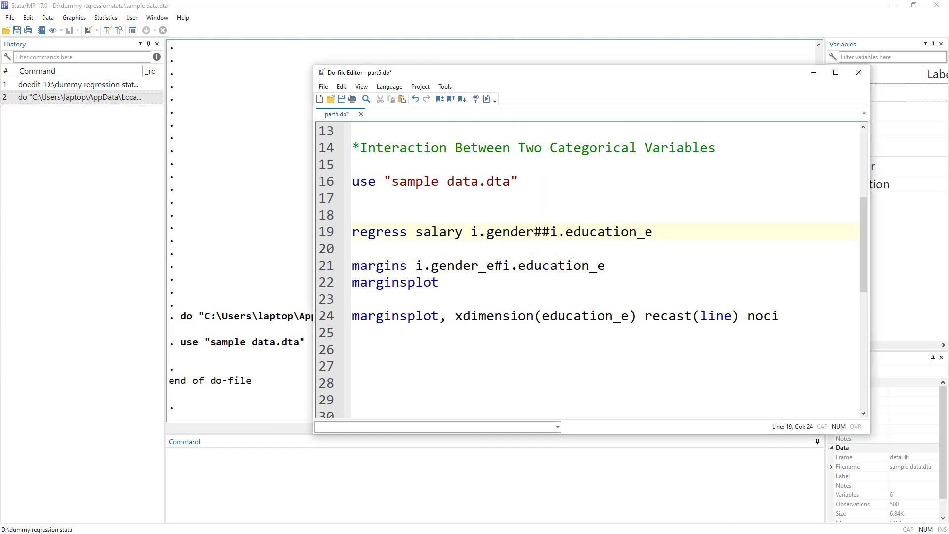
key("ctrl+h")
key("alt+a")
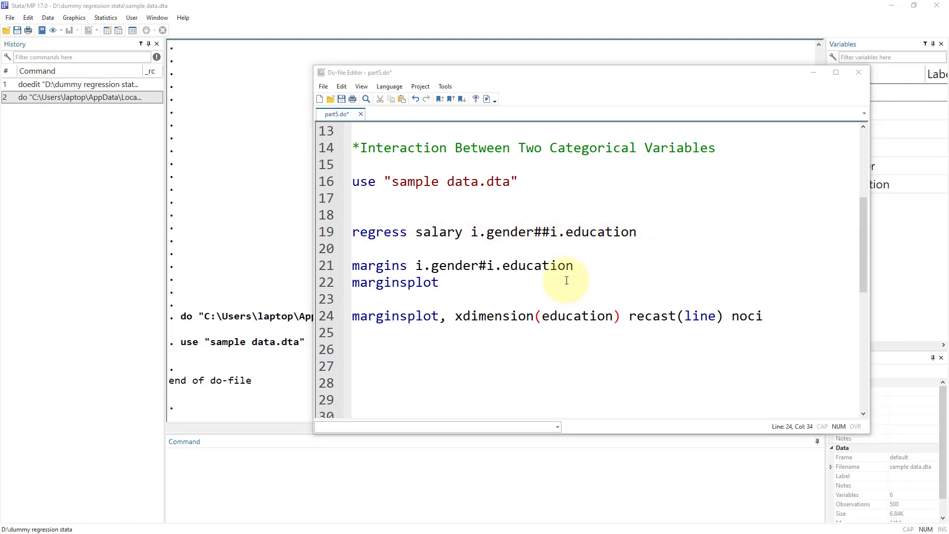
left_click(471, 232)
left_click(533, 233, "shift")
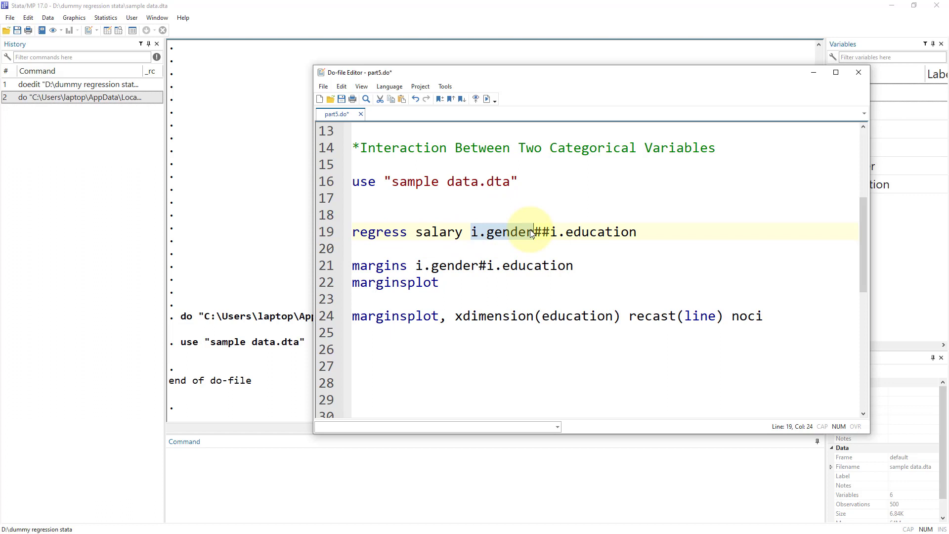
left_click(549, 232)
left_click(651, 238, "shift")
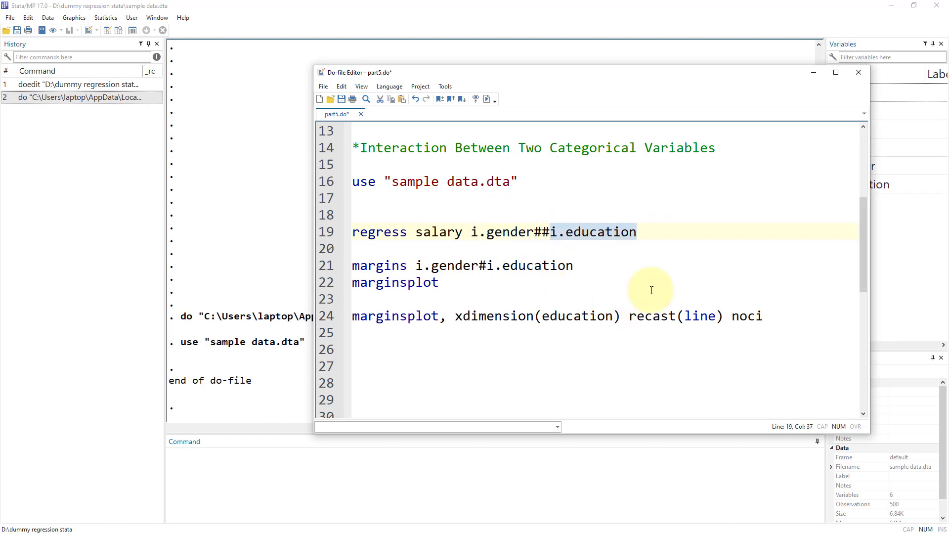
Run tab gender and tab education for frequency tables, then return to part5.do
left_click(359, 489)
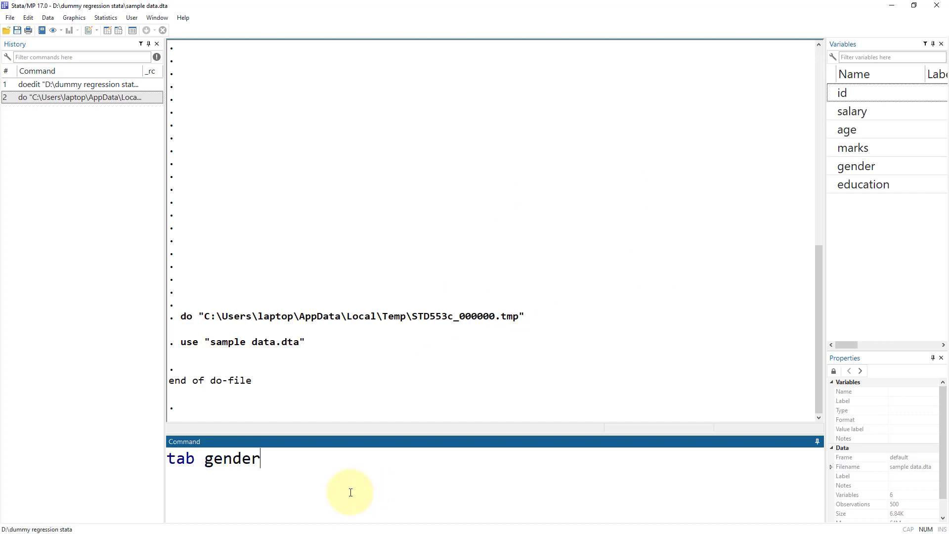
type("tab gender")
key("Return")
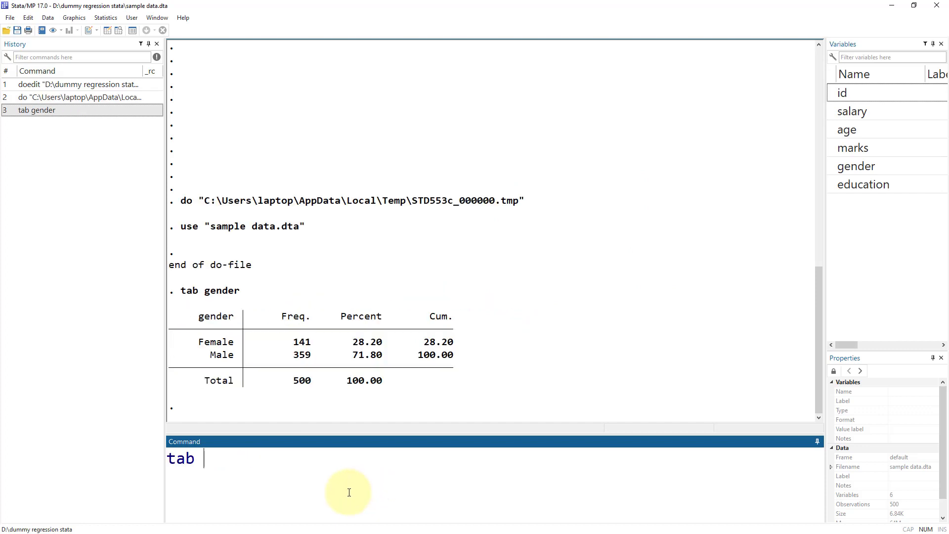
type("tab education")
key("Return")
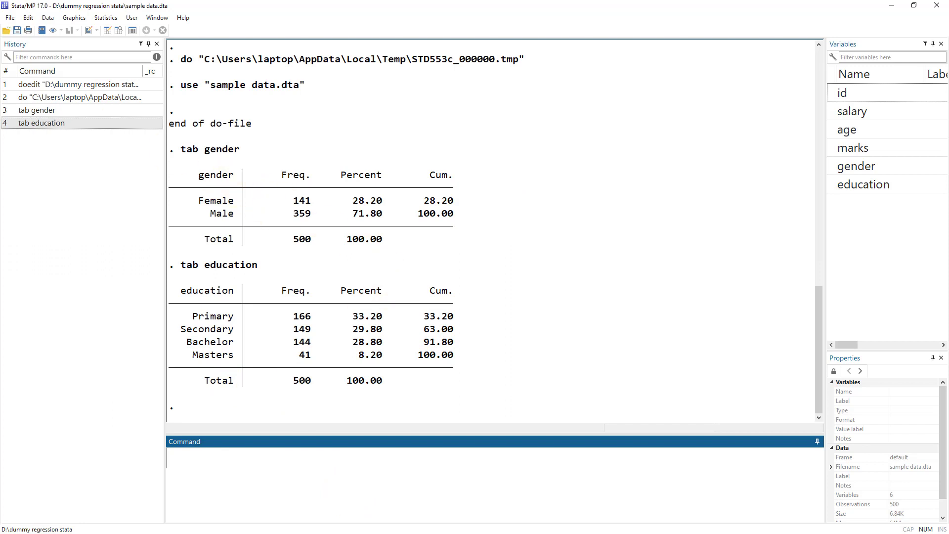
key("alt+Tab")
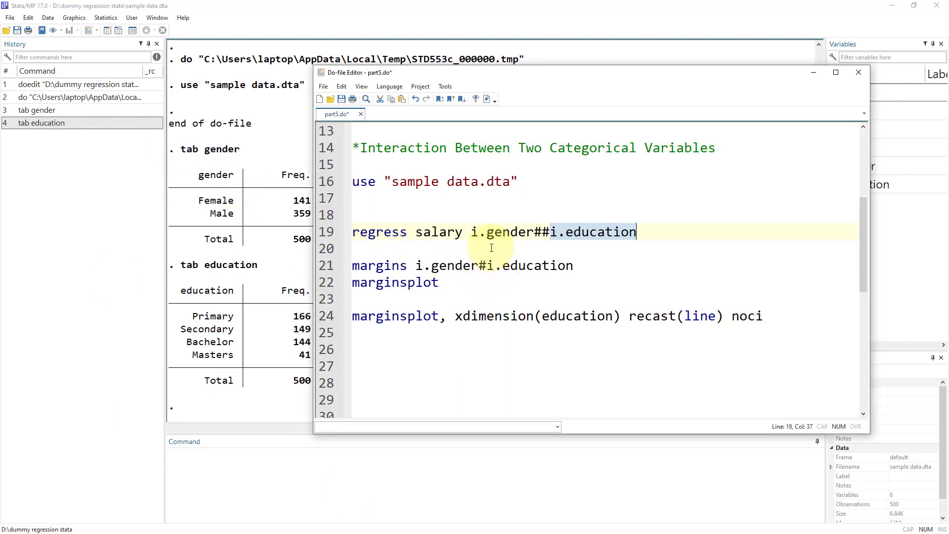
left_click(551, 232)
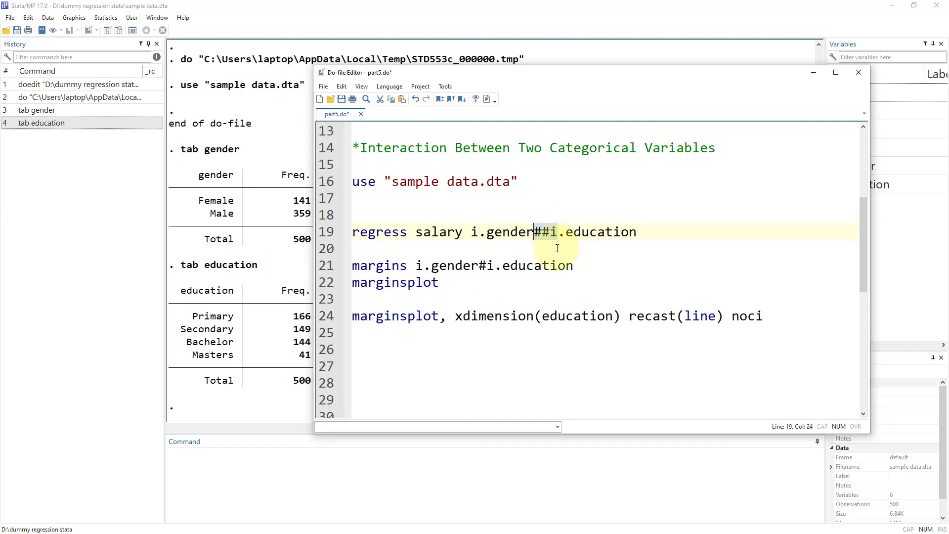
left_click_drag(473, 234, 647, 239)
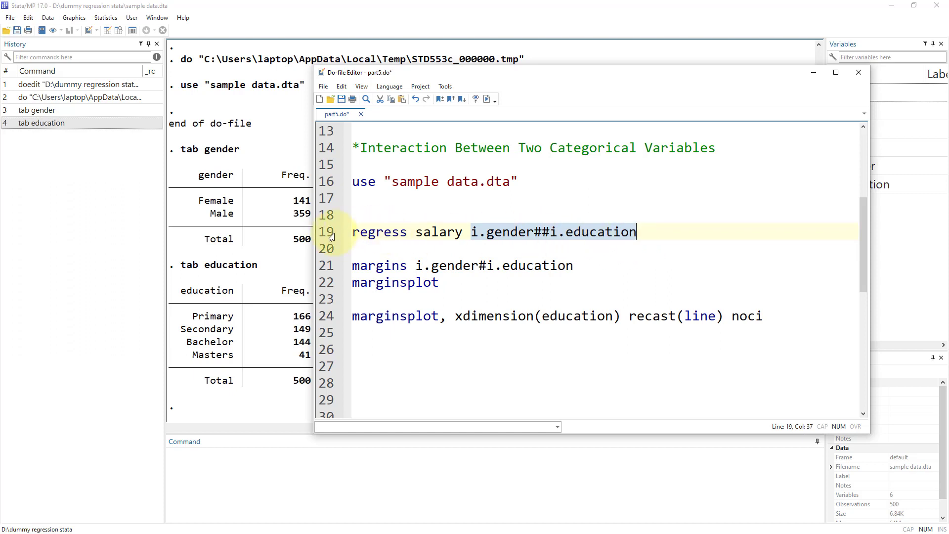
double_click(502, 234)
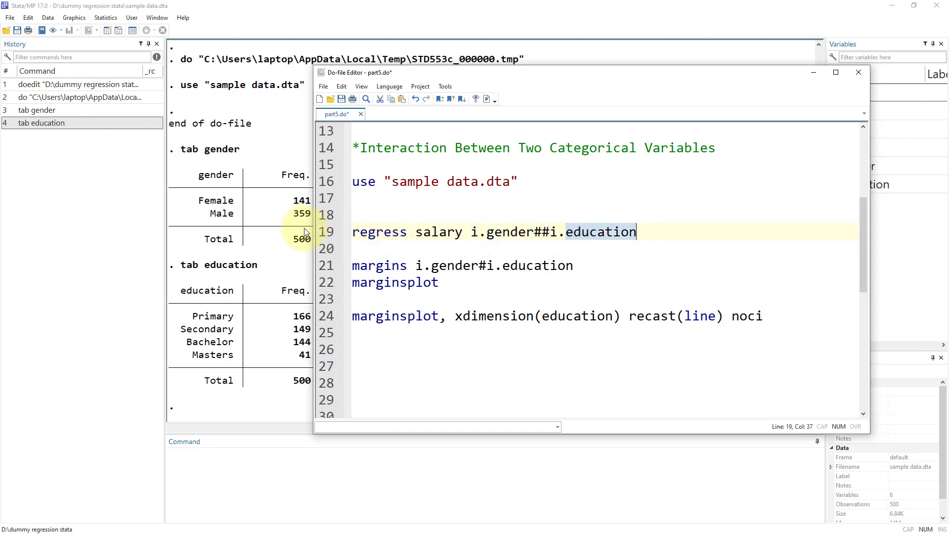
Run the line 19 regression and review the gender, education and gender#education coefficients
triple_click(568, 235)
left_click(486, 99)
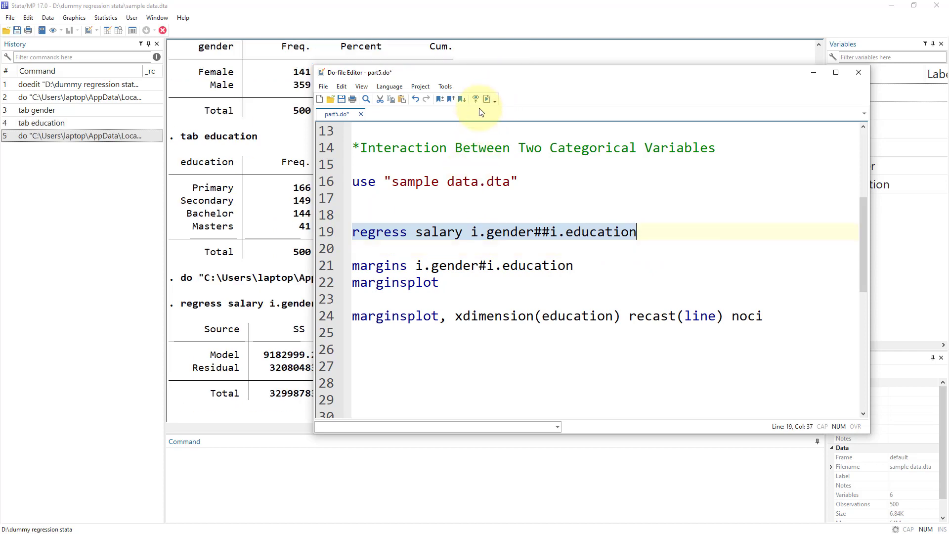
left_click(260, 293)
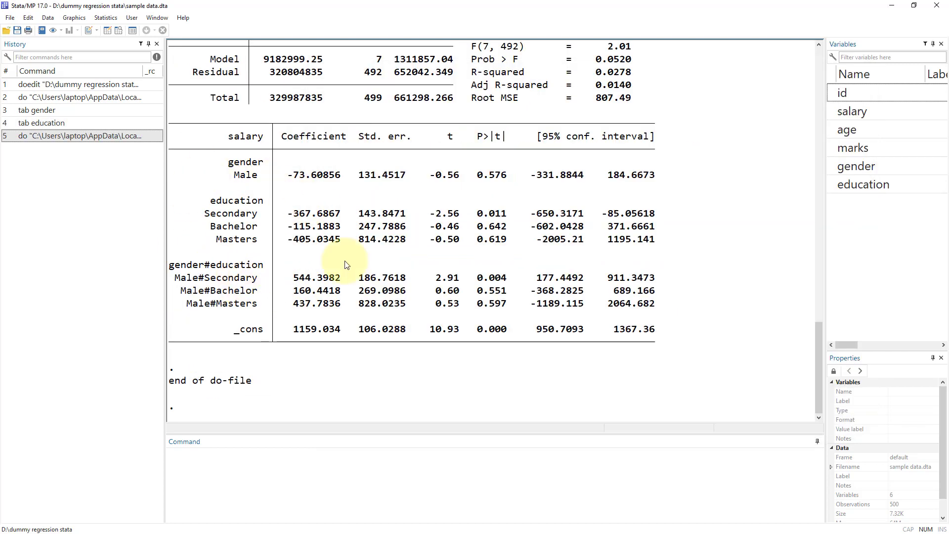
mouse_move(265, 167)
left_mouse_down()
mouse_move(247, 188)
mouse_move(261, 167)
left_mouse_up()
left_click_drag(204, 200, 321, 241)
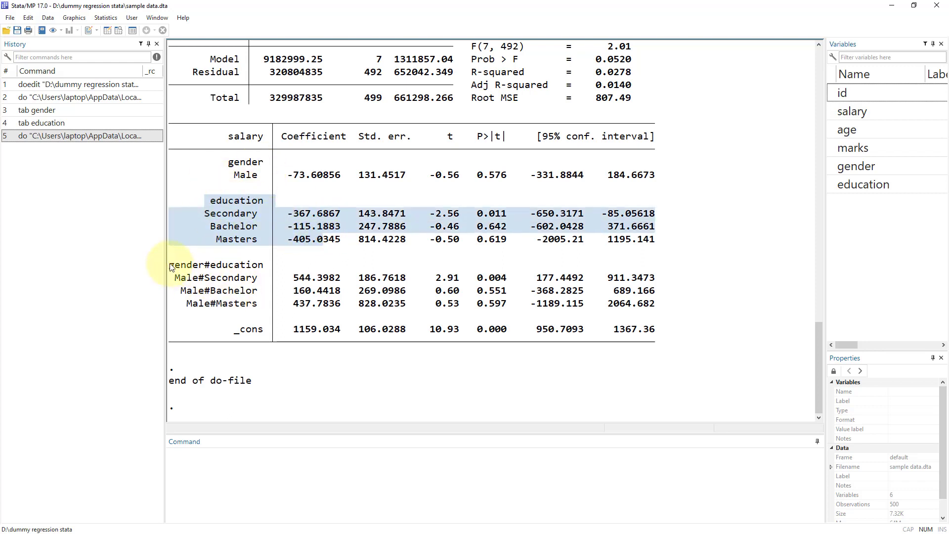
left_click_drag(171, 266, 657, 308)
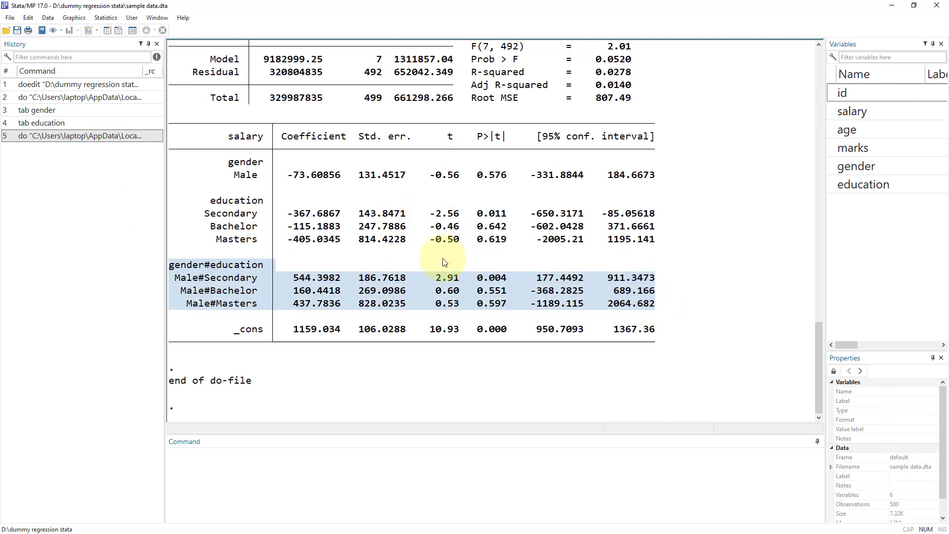
left_click(429, 253)
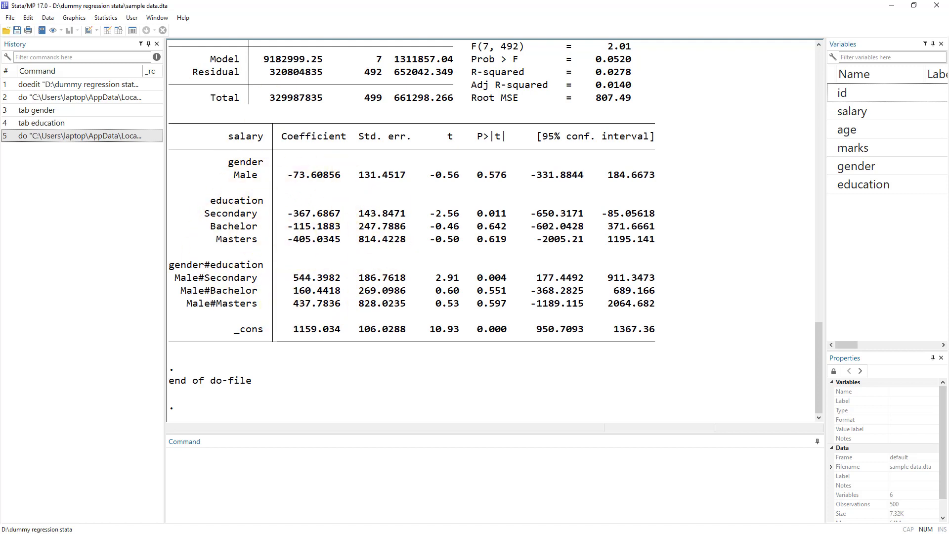
key("alt+Tab")
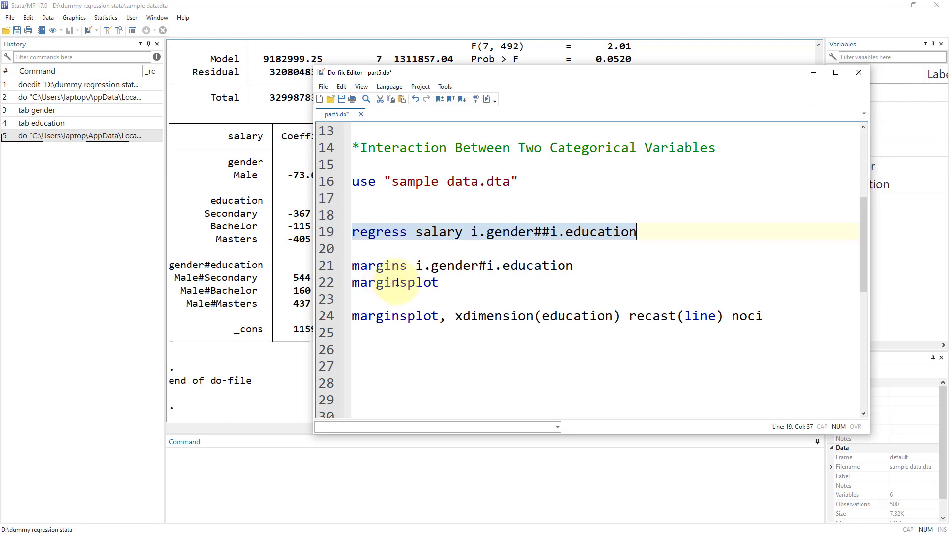
Run the margins i.gender#i.education command on line 21
double_click(370, 268)
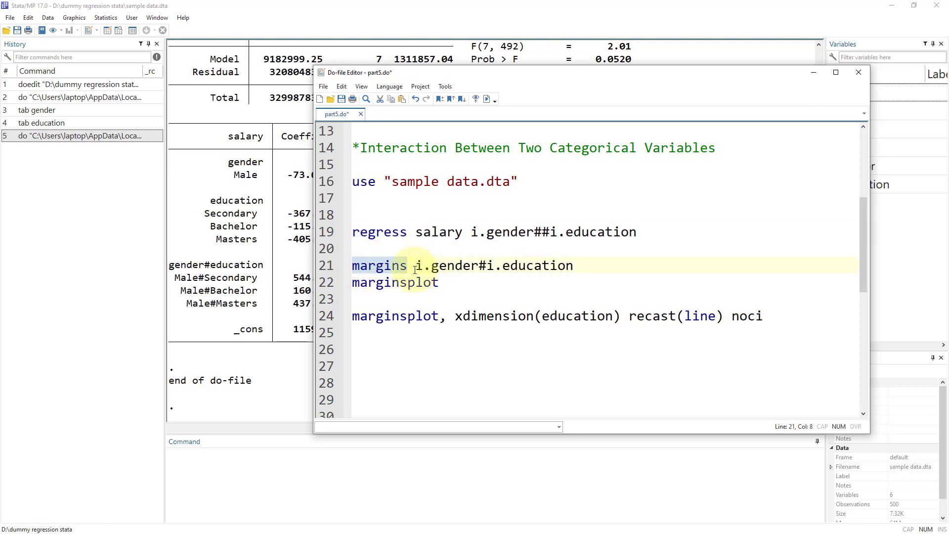
left_click_drag(418, 267, 581, 271)
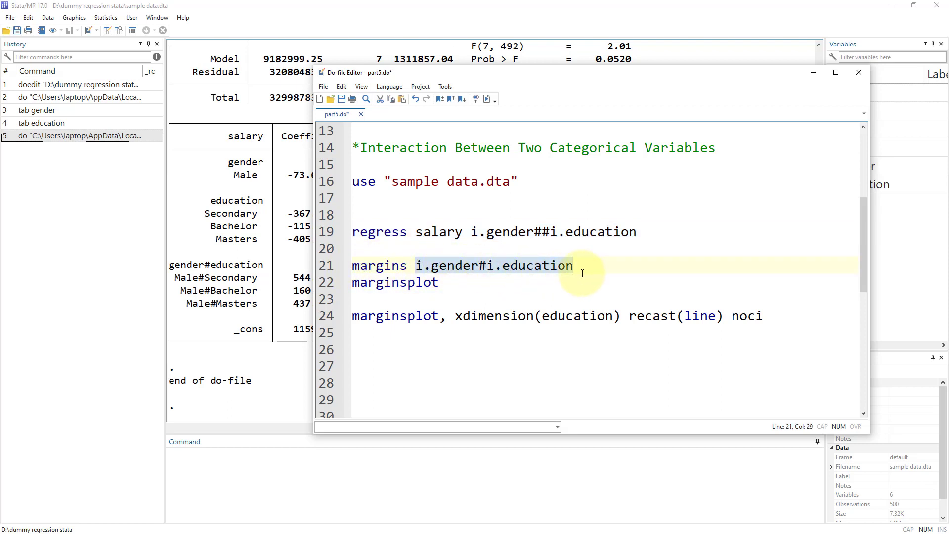
left_click(486, 268)
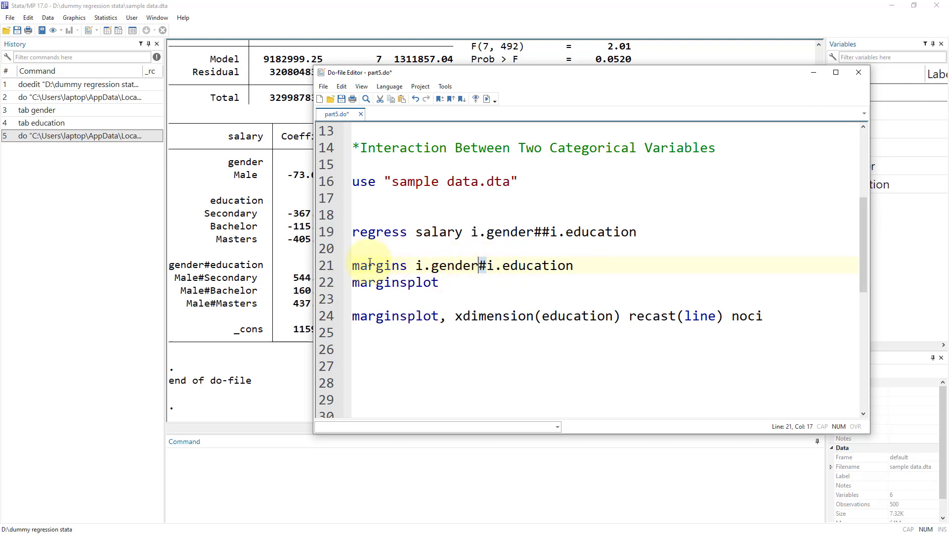
left_click(317, 267)
left_click(487, 101)
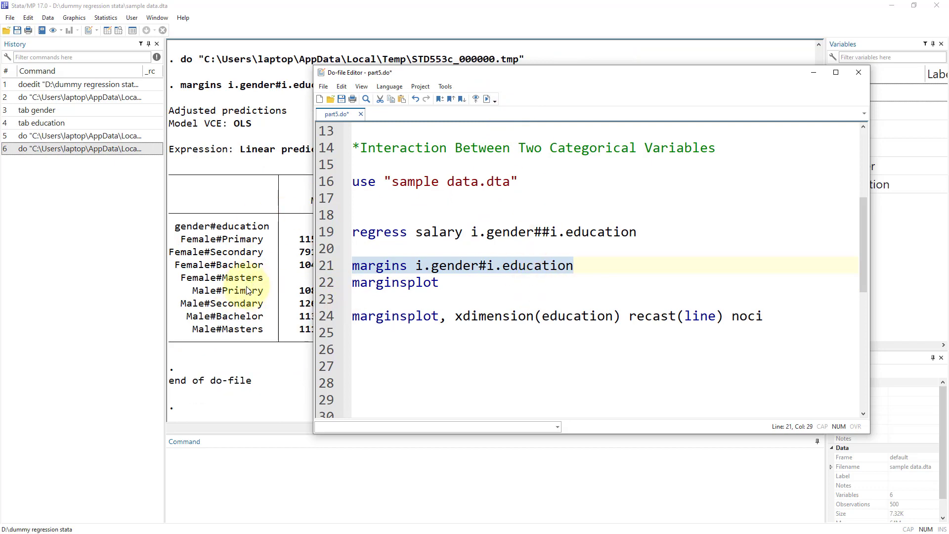
left_click(248, 290)
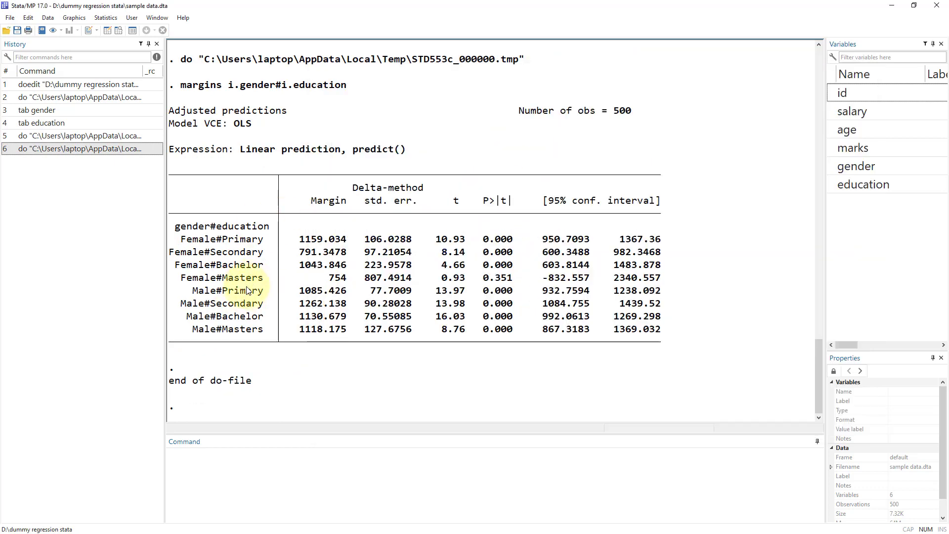
Review the Female margins (Primary 1159.034, Secondary 791.3478, Bachelor) and the four Male rows
left_click_drag(181, 240, 357, 237)
left_click(194, 240)
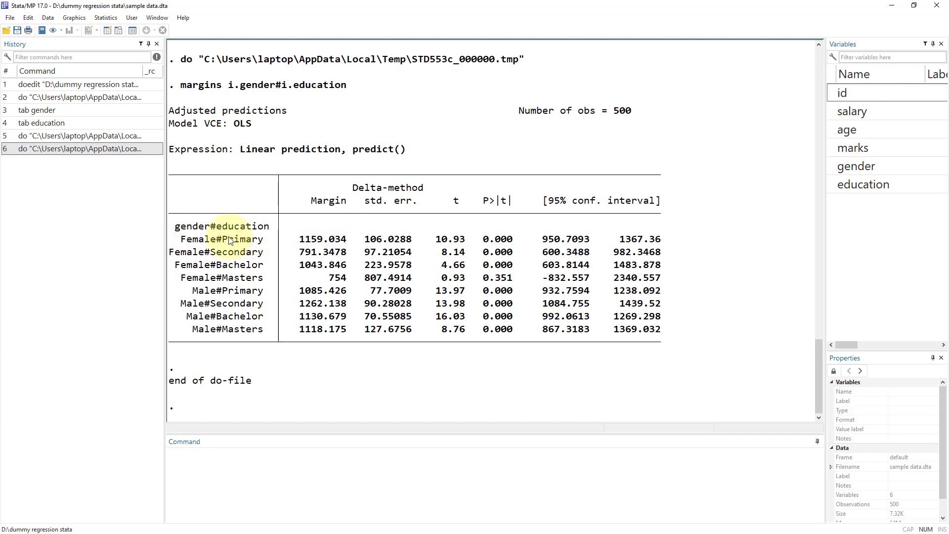
double_click(324, 239)
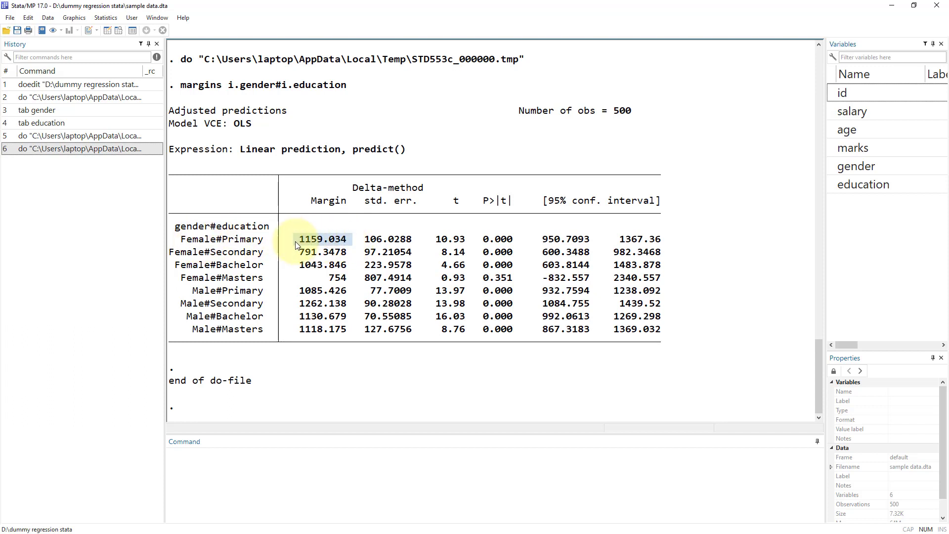
left_click_drag(182, 241, 265, 246)
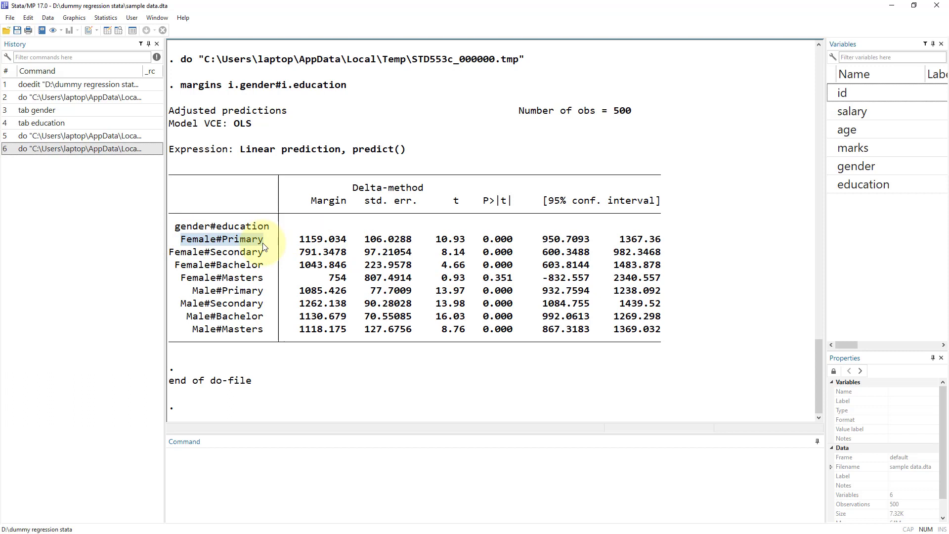
double_click(323, 252)
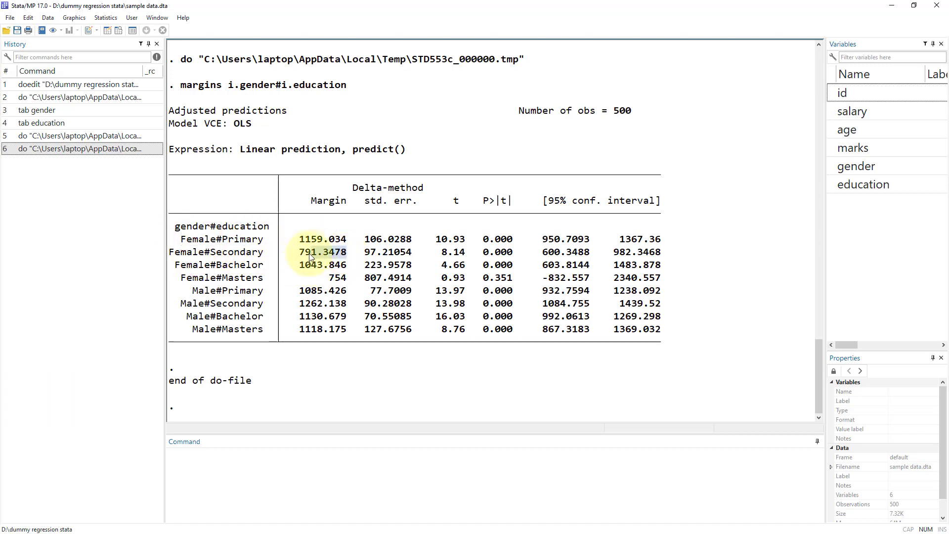
left_click_drag(170, 250, 217, 270)
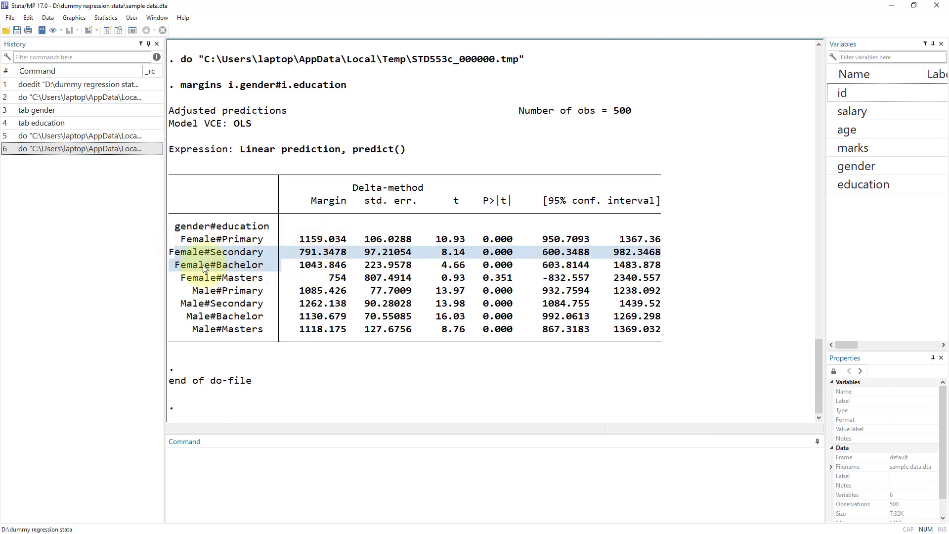
left_click(186, 268)
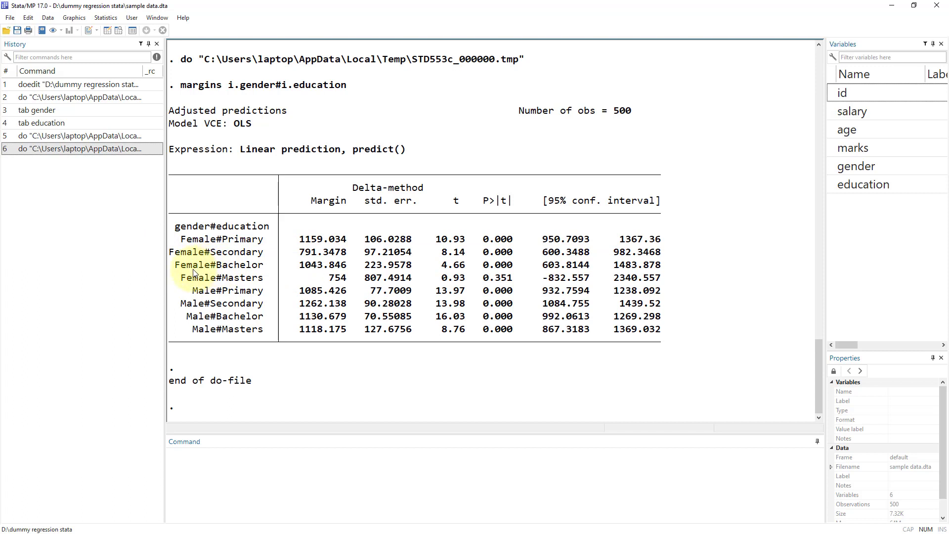
left_click_drag(185, 270, 360, 277)
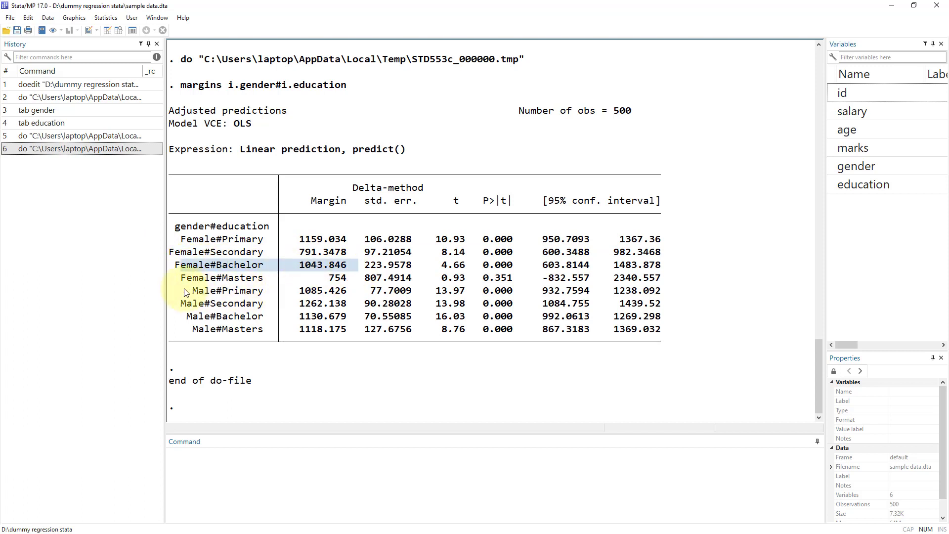
left_click_drag(187, 291, 654, 332)
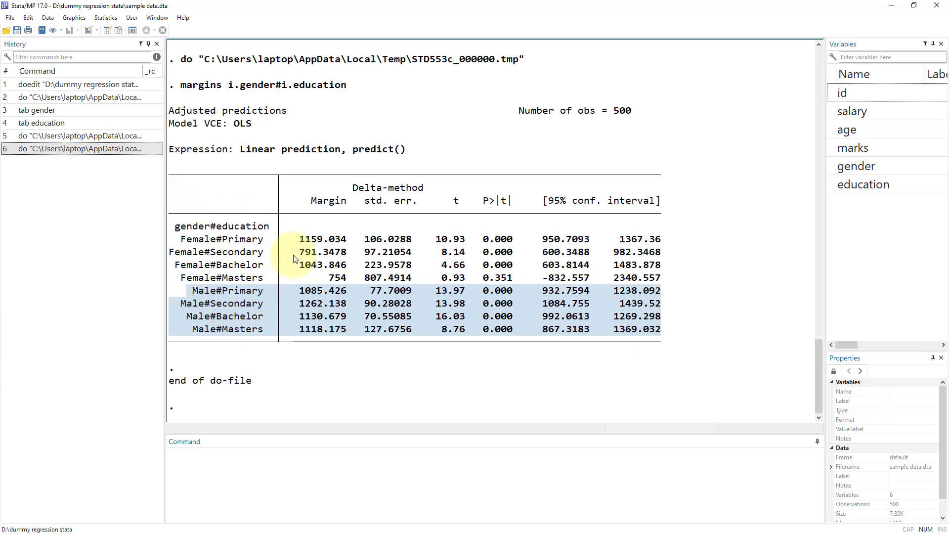
key("alt+Tab")
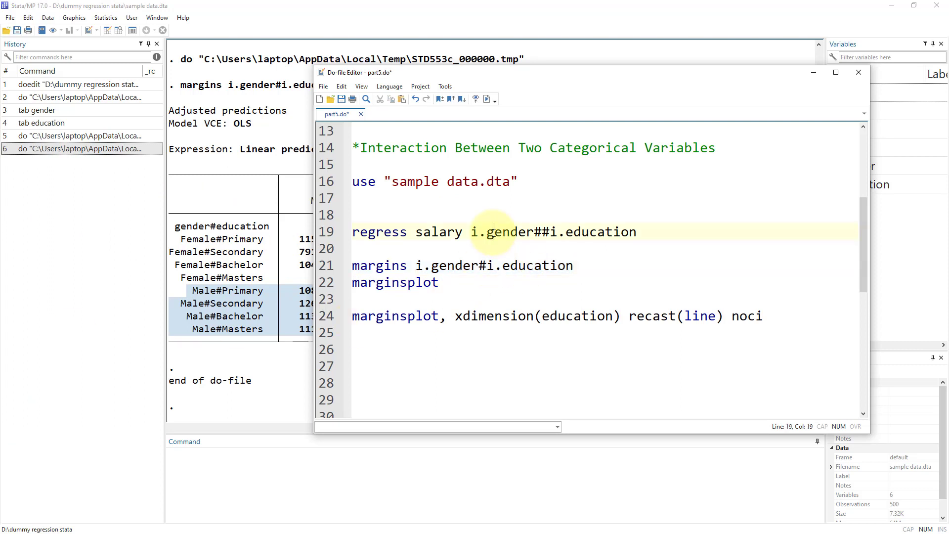
Run the plain marginsplot on line 22 to graph predictions by gender with 95% CIs
double_click(512, 236)
double_click(597, 236)
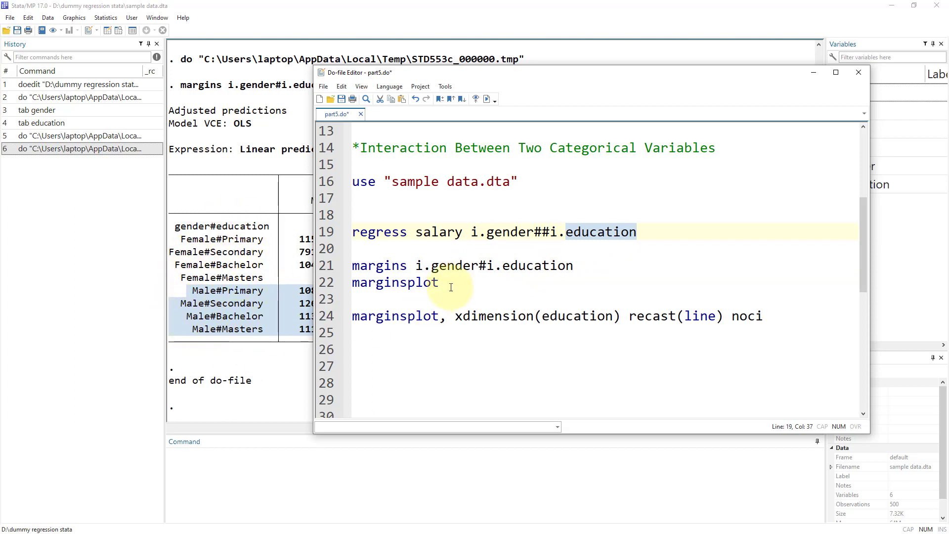
left_click(323, 285)
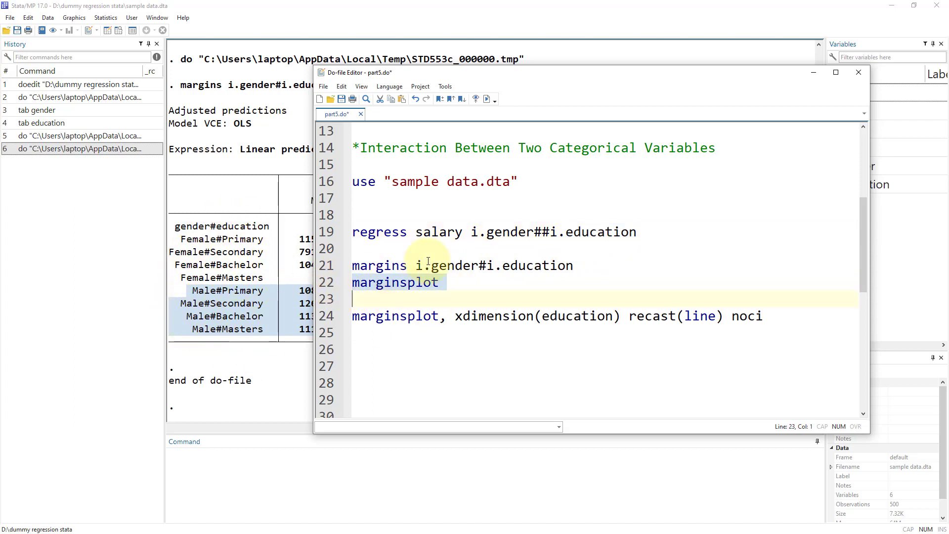
left_click(488, 100)
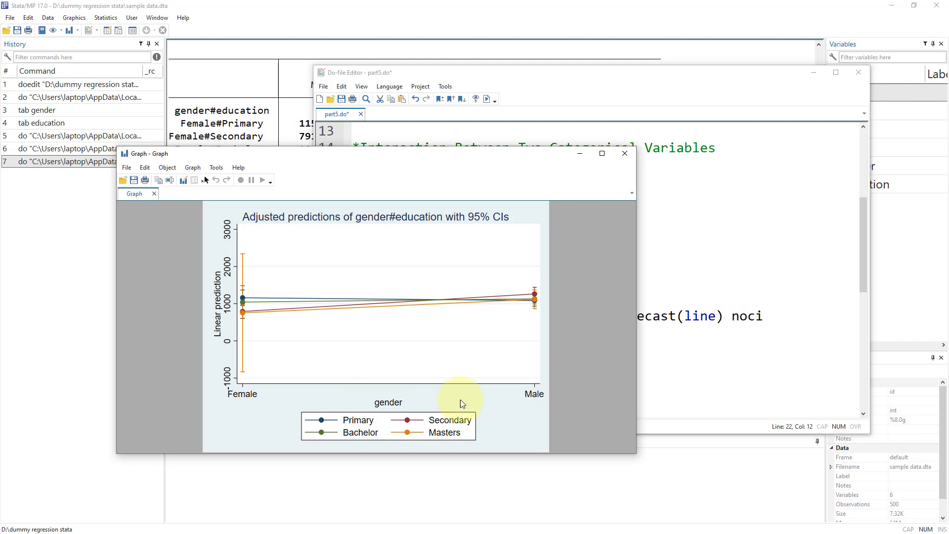
left_click(697, 332)
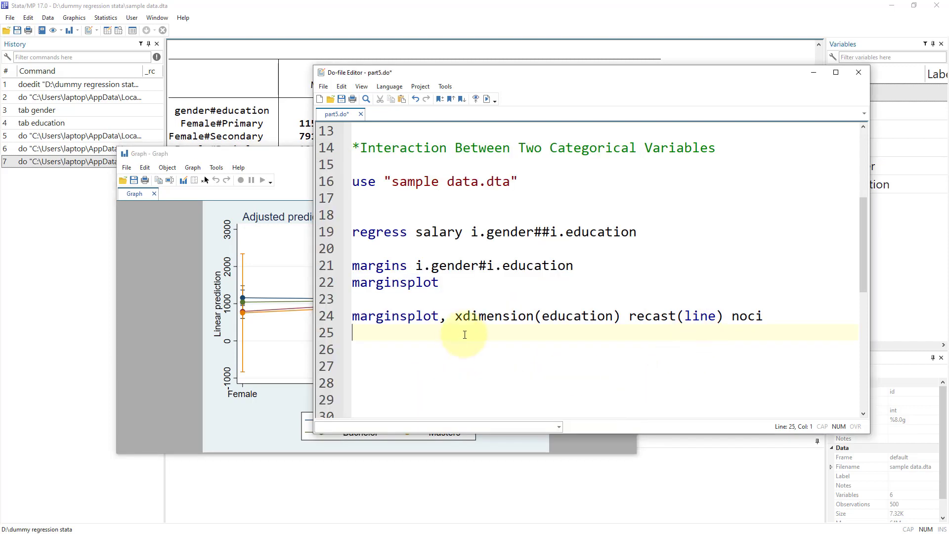
double_click(494, 317)
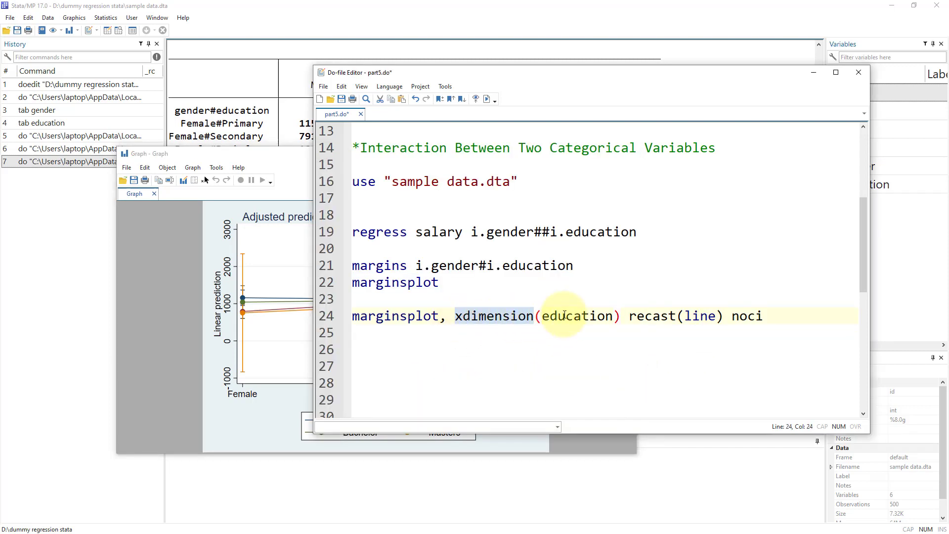
double_click(564, 317)
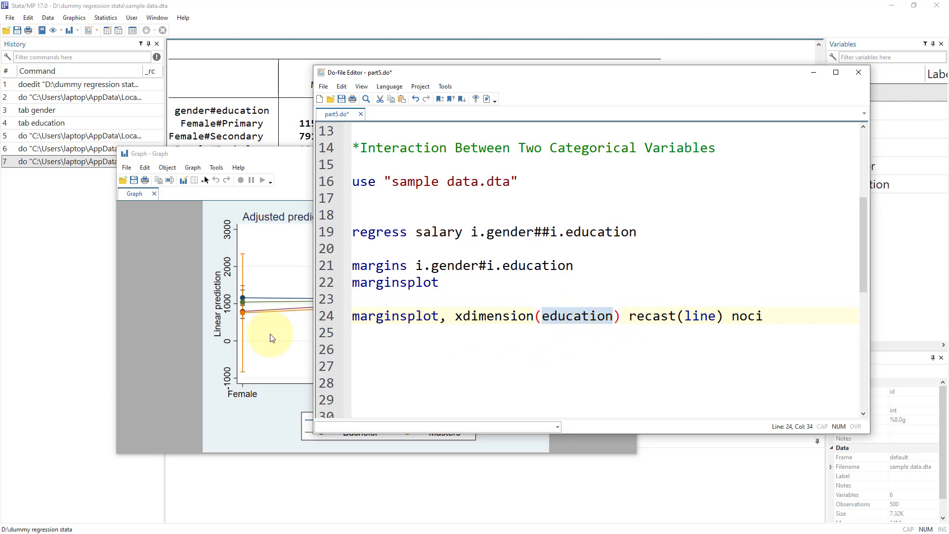
double_click(747, 316)
left_click(243, 292)
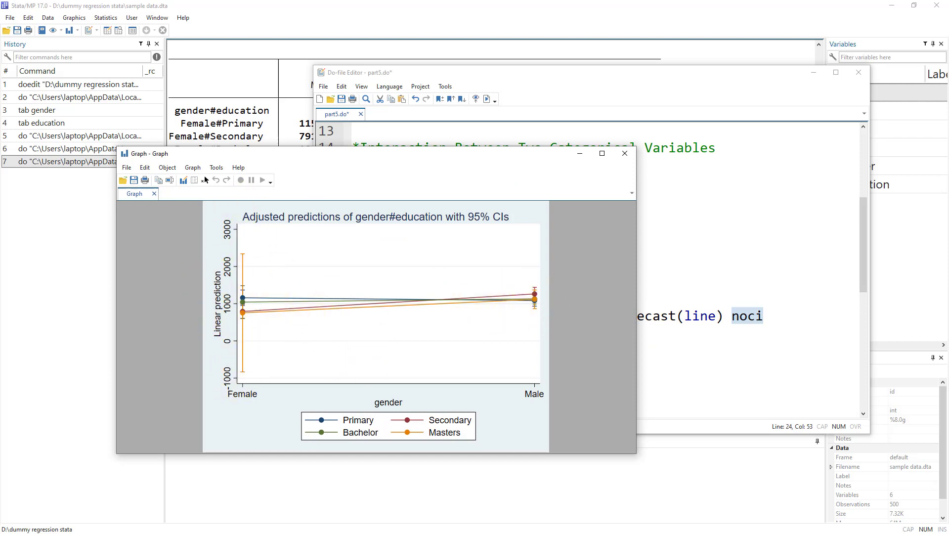
key("alt+Tab")
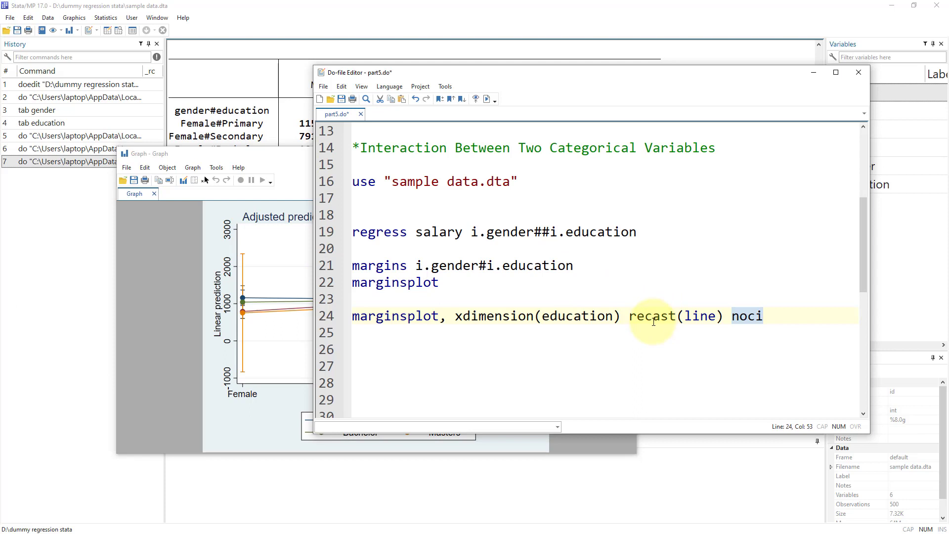
left_click(257, 303)
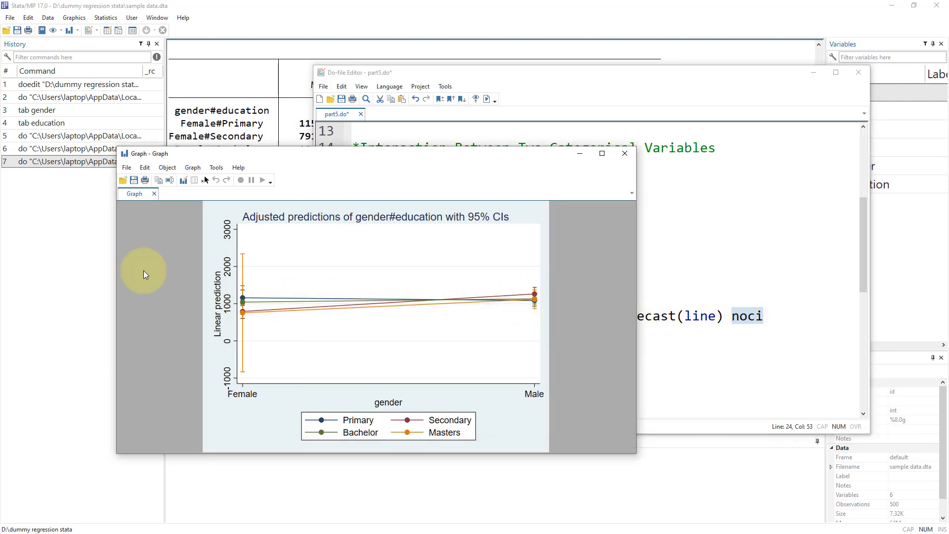
key("alt+Tab")
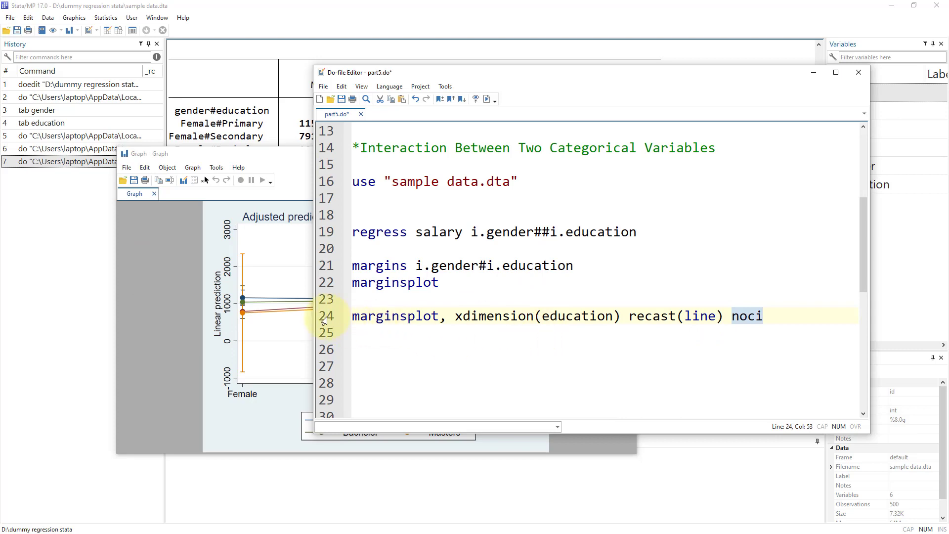
Run the line 24 marginsplot for Female and Male lines without CIs across education levels
left_click(353, 315, "shift")
left_click(488, 99)
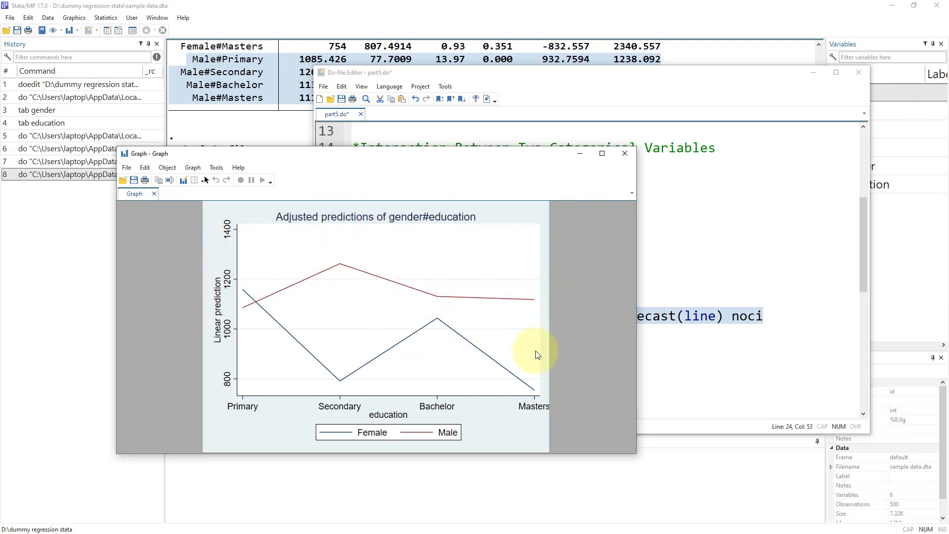
left_click(688, 316)
scroll(678, 301, "up", 4)
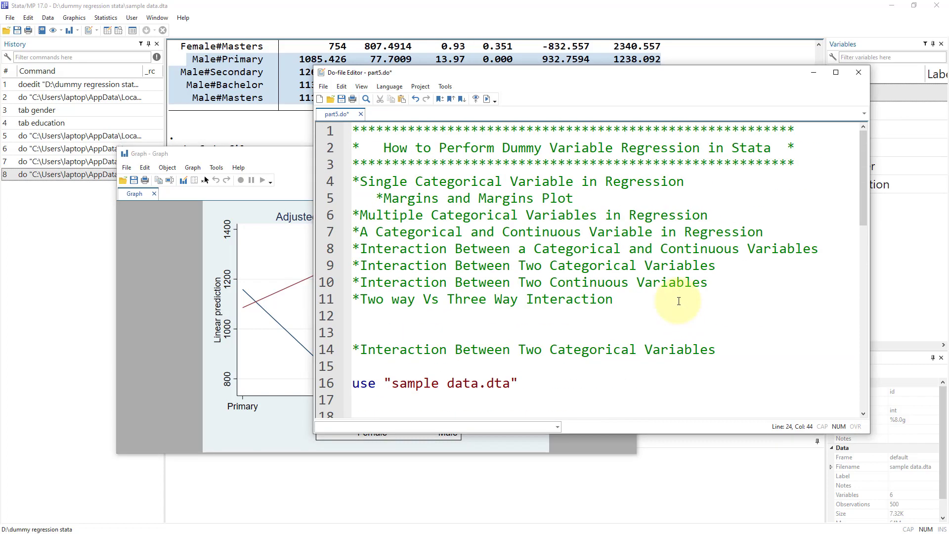
left_click_drag(363, 282, 720, 290)
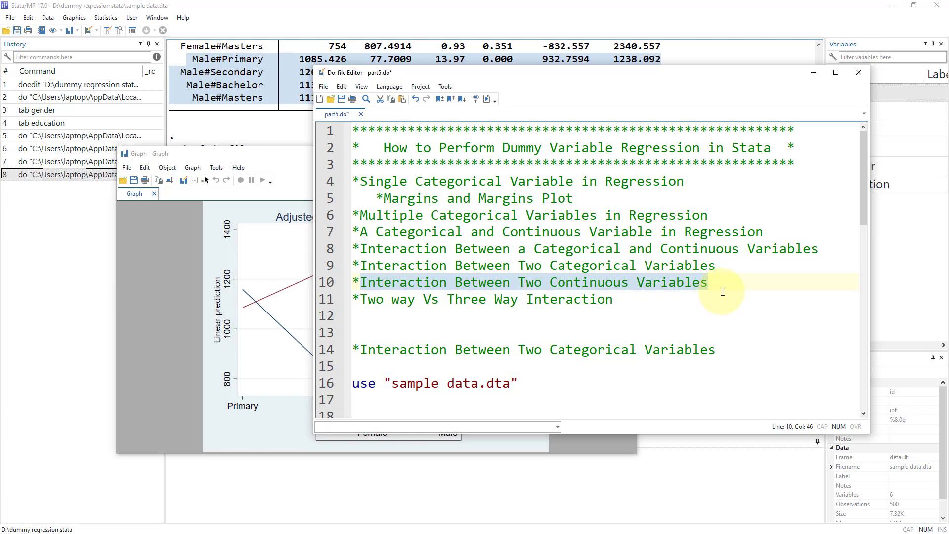